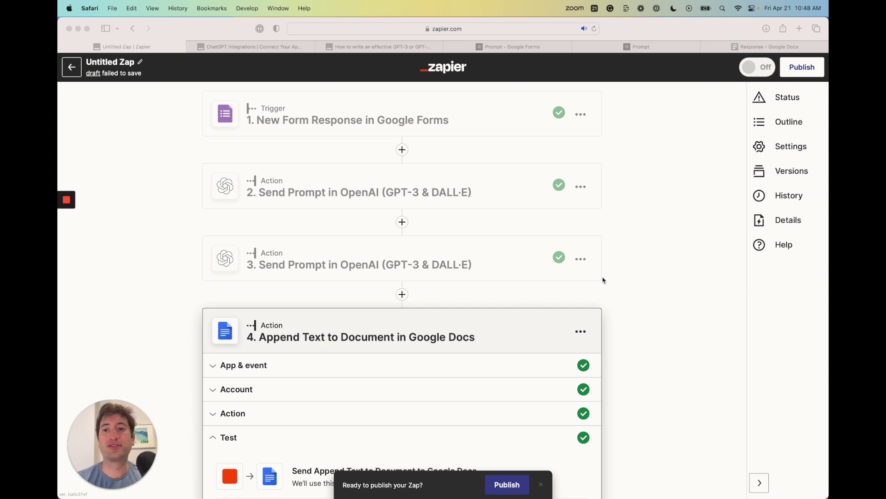
Review the finished Zap's four steps, from the Google Forms trigger through both OpenAI prompts to the Google Docs append action.
click(171, 207)
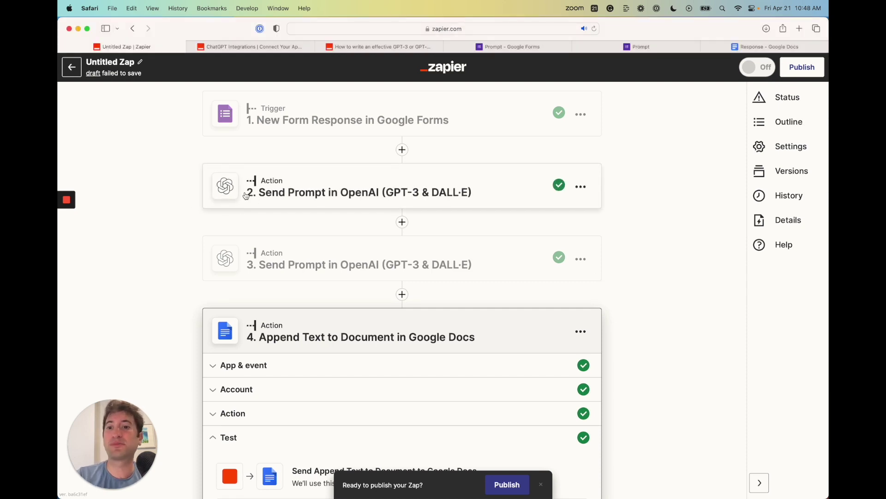
scroll(228, 260, down, 2)
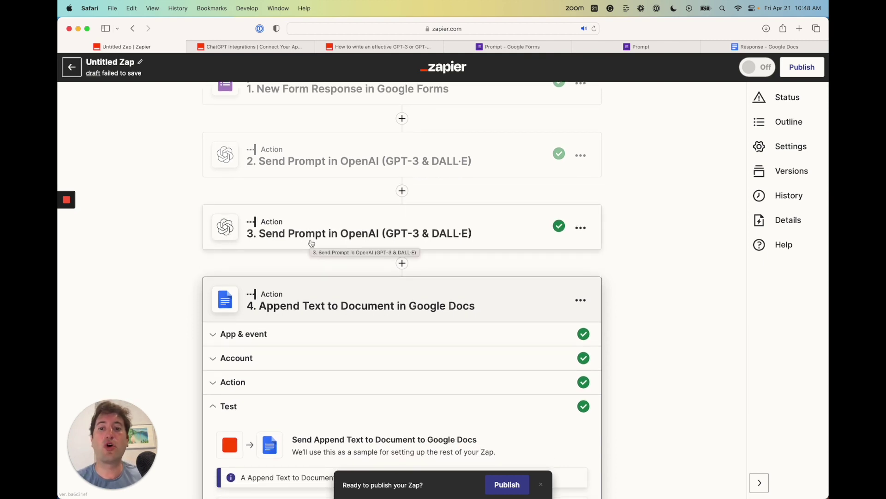
scroll(311, 243, up, 2)
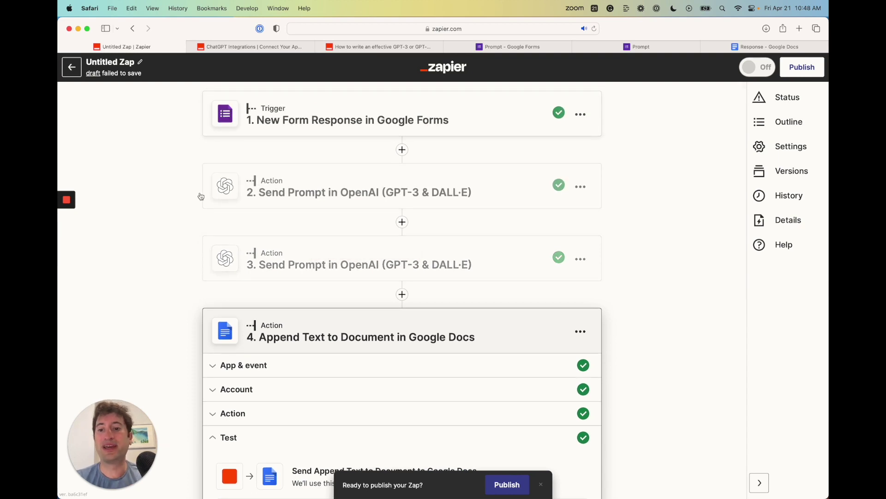
scroll(182, 253, down, 5)
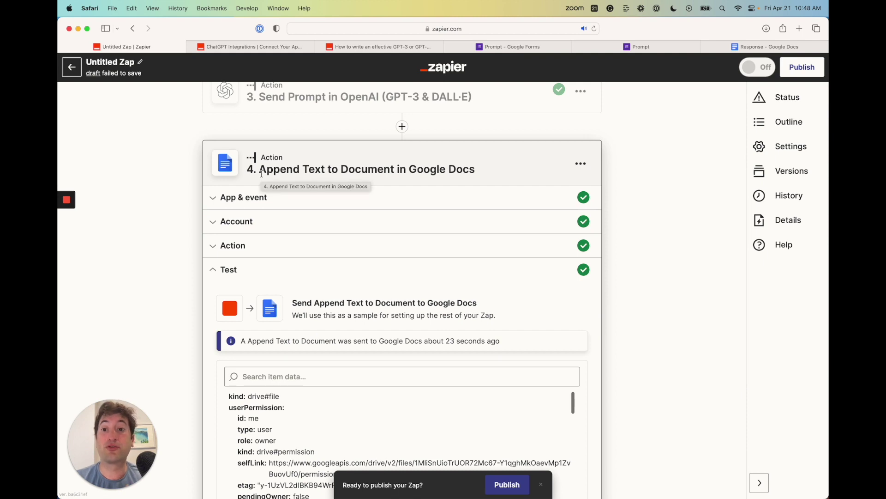
scroll(261, 174, up, 5)
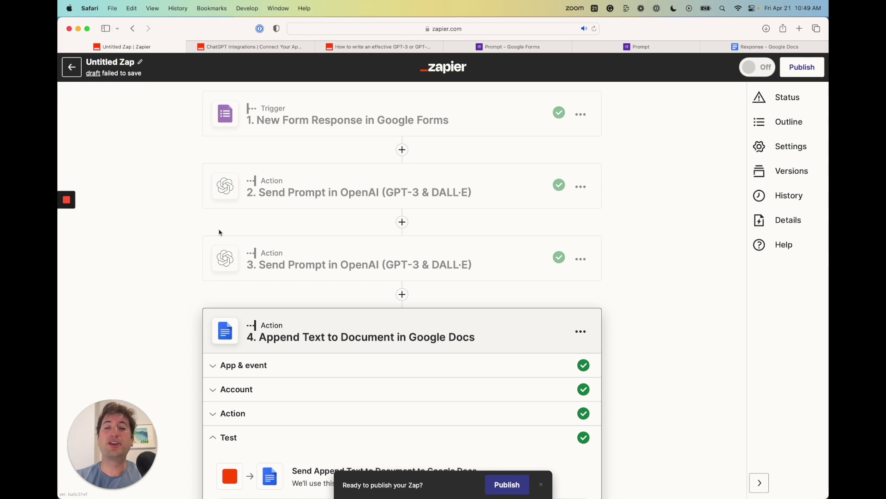
scroll(174, 167, down, 5)
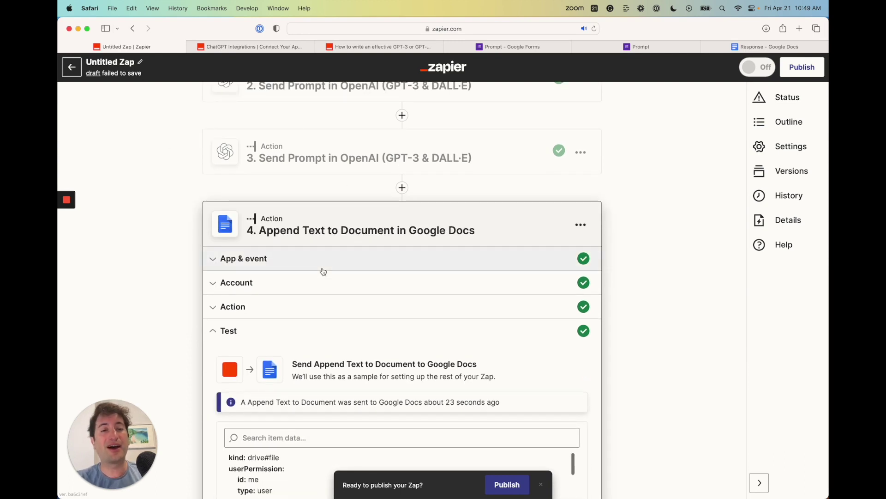
scroll(323, 272, up, 3)
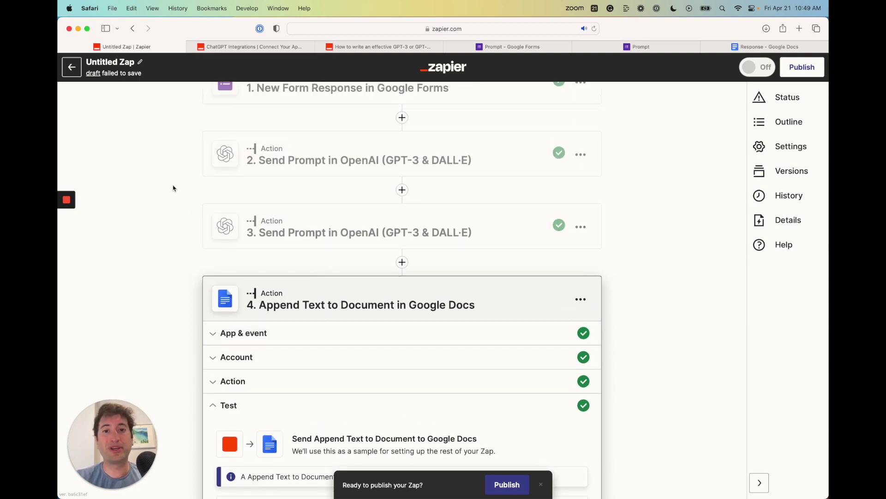
scroll(174, 188, up, 1)
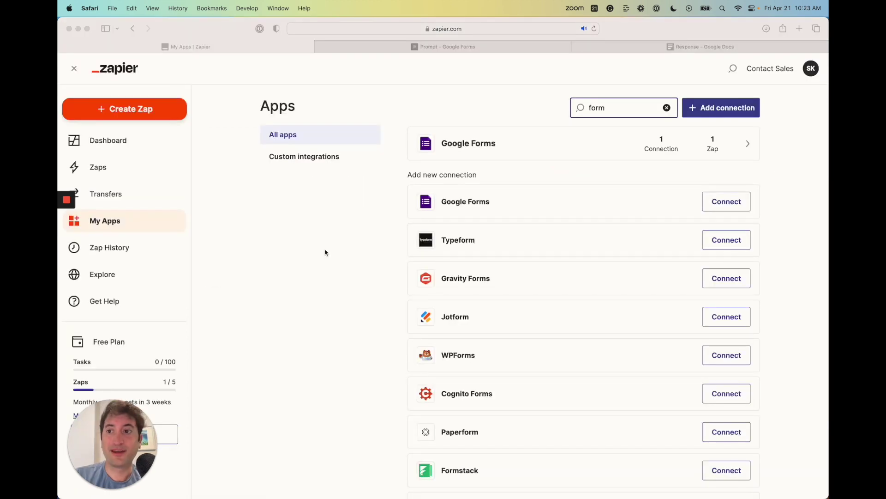
Search the Zapier app connections for "openai".
click(256, 201)
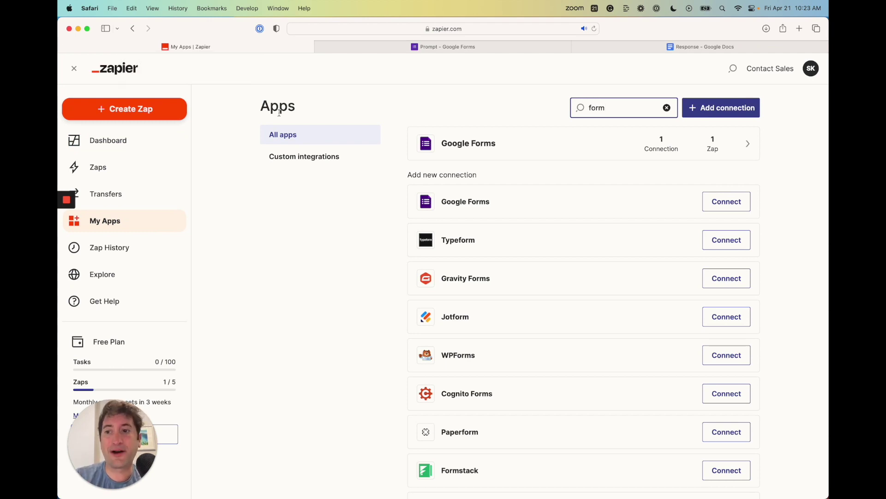
click(238, 181)
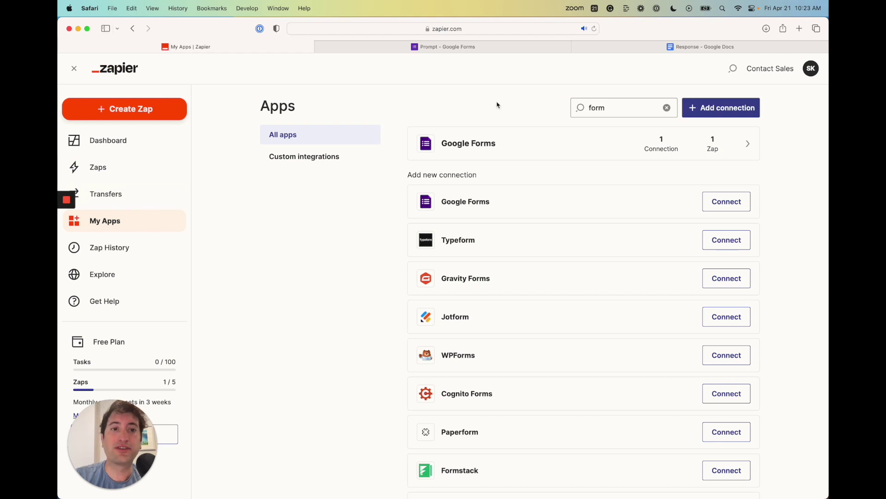
double_click(597, 109)
text(openai)
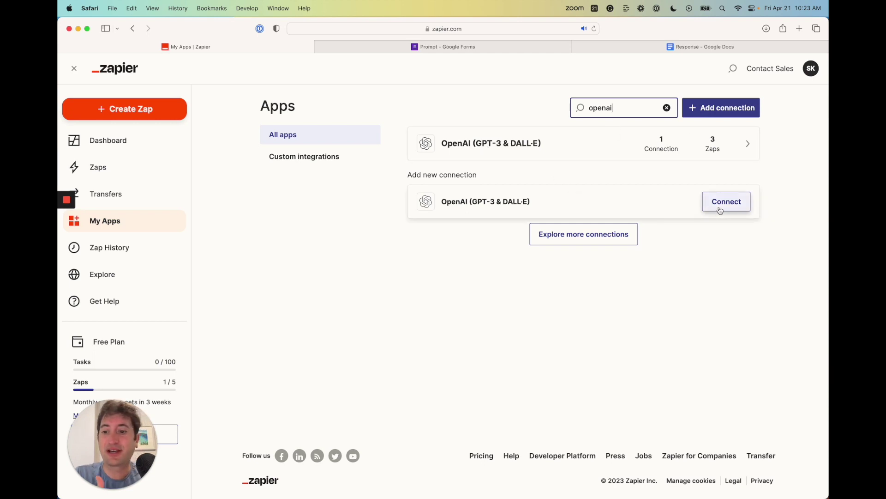
Search the app connections for Google Docs, trying "google doc" and "docs".
double_click(608, 110)
text(google doc)
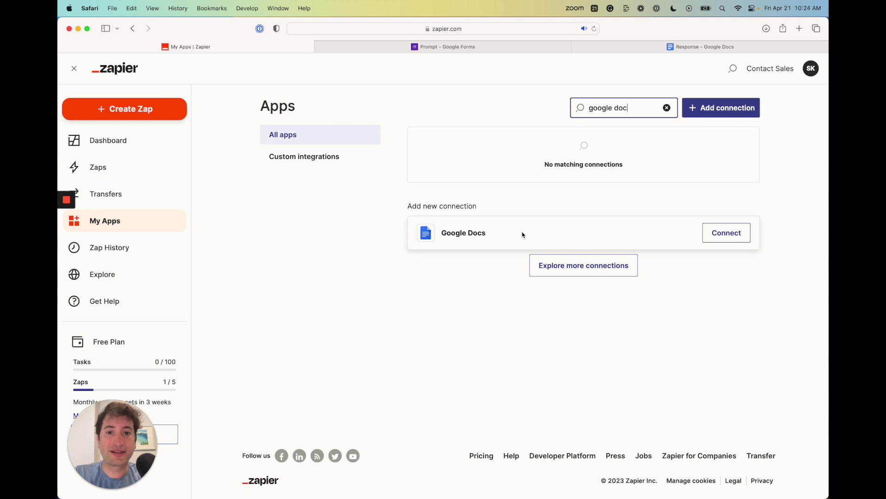
triple_click(614, 110)
text(docs)
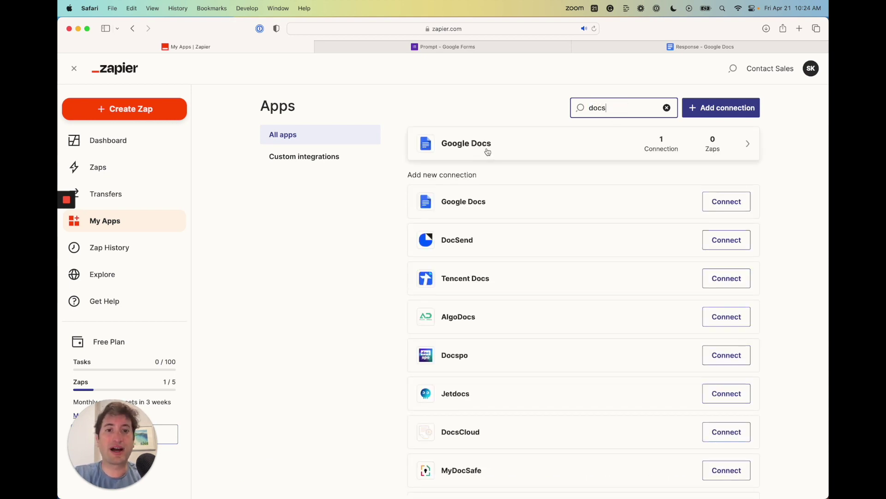
Search the app connections for "form" to check the Google Forms connection.
double_click(605, 103)
text(form)
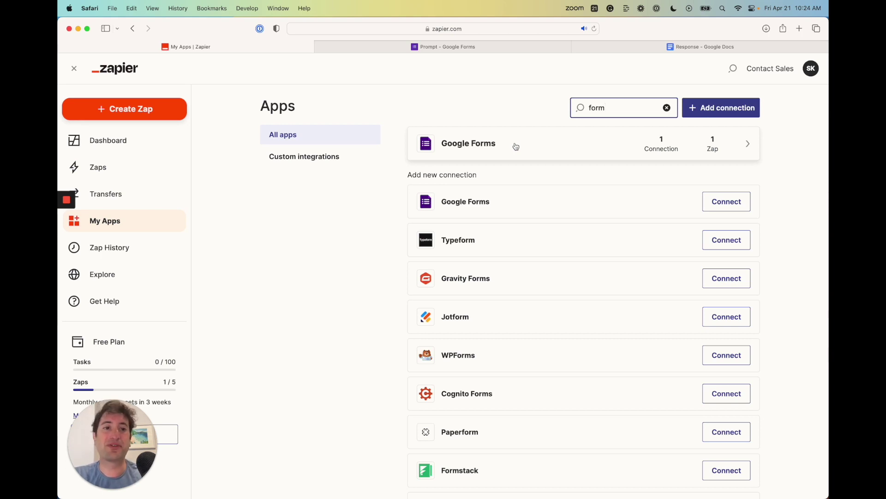
click(245, 134)
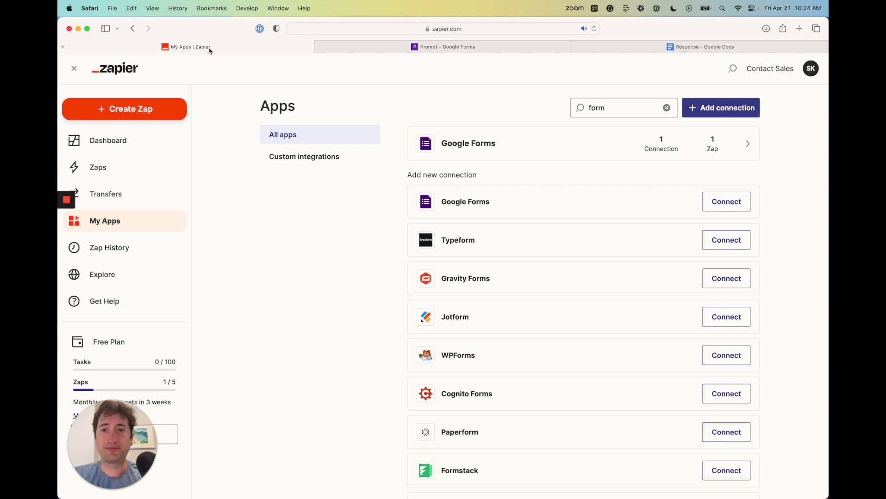
Examine the question and answer type of the Prompt form in Google Forms, and the Response document in Google Docs.
click(444, 46)
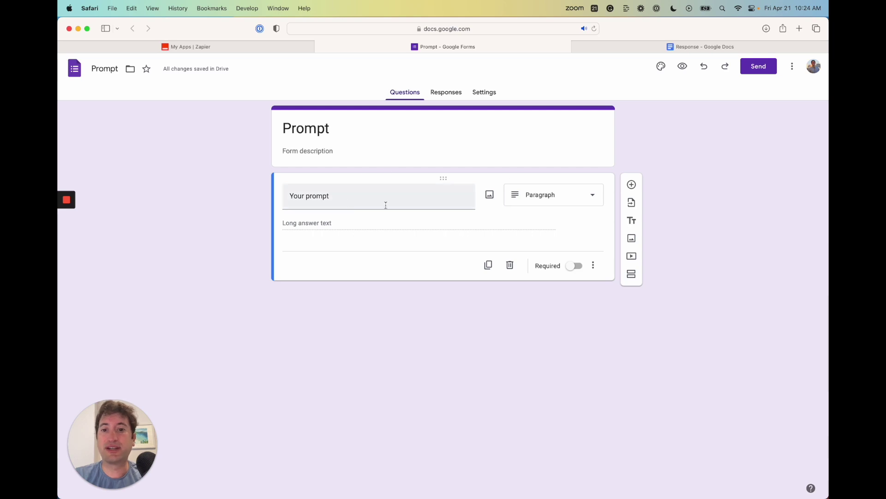
click(547, 195)
click(548, 200)
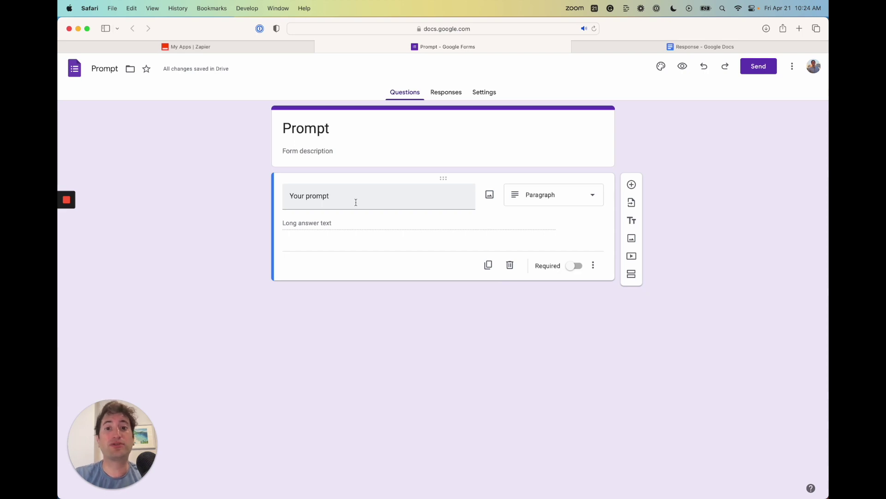
click(636, 51)
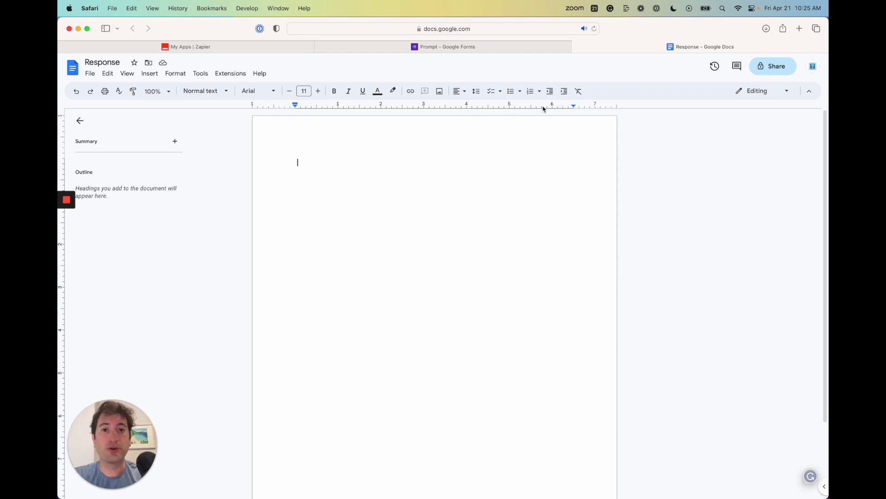
click(454, 48)
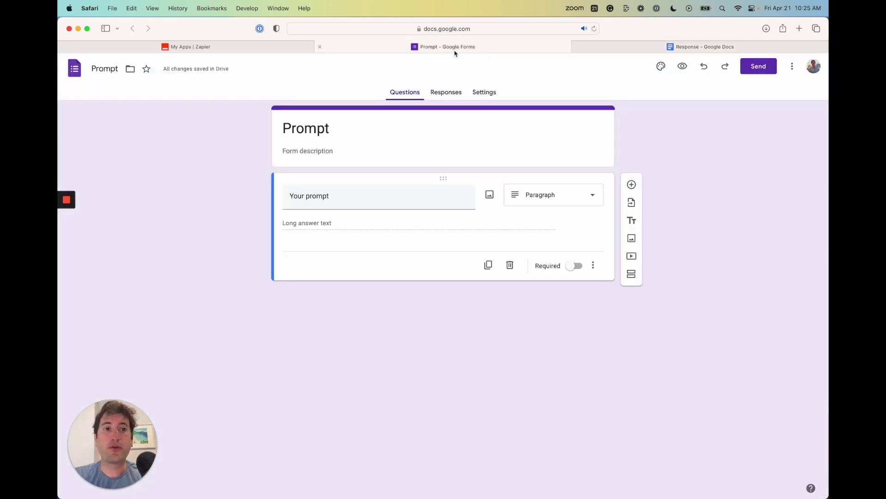
click(627, 44)
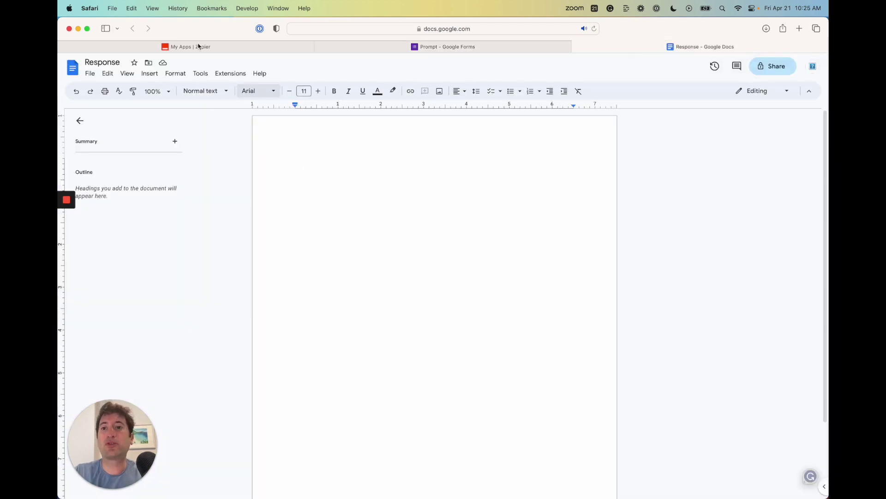
Switch back to Zapier and create a new Zap with Google Forms as the trigger app.
click(184, 47)
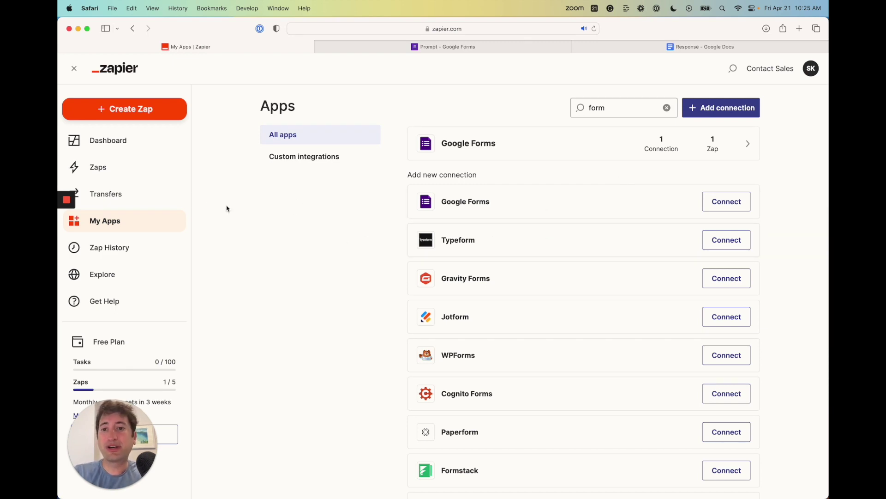
click(155, 117)
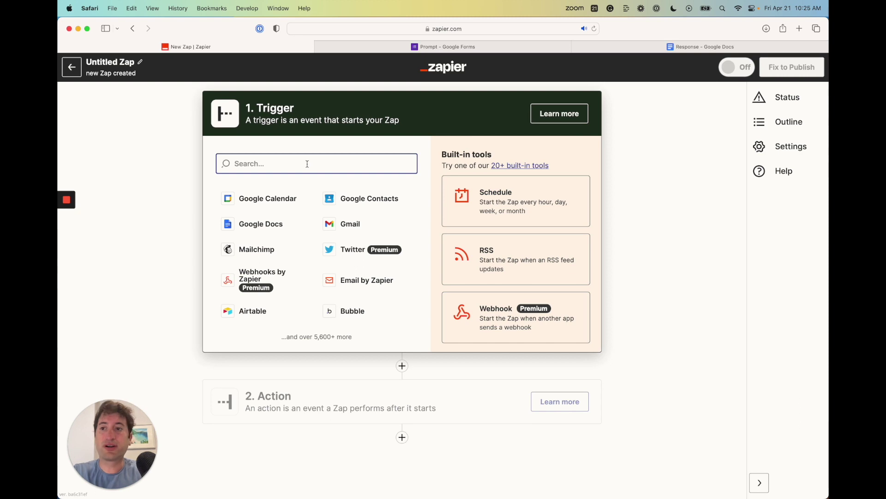
text(f)
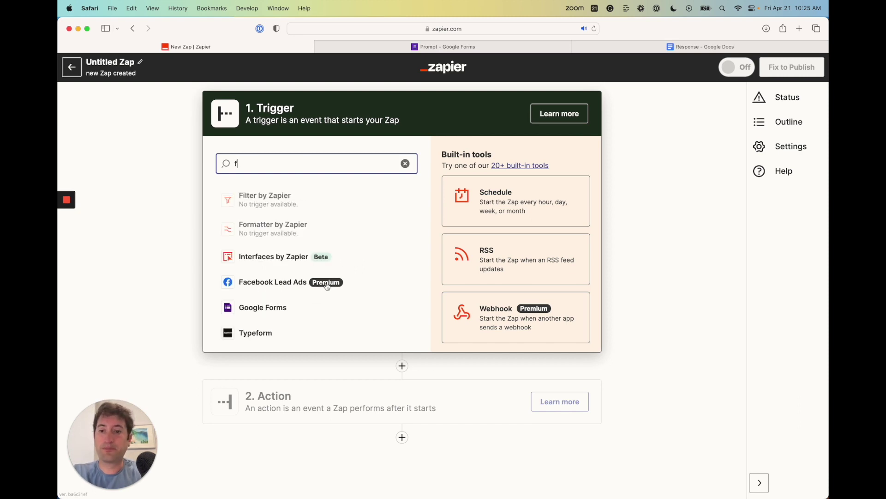
click(300, 307)
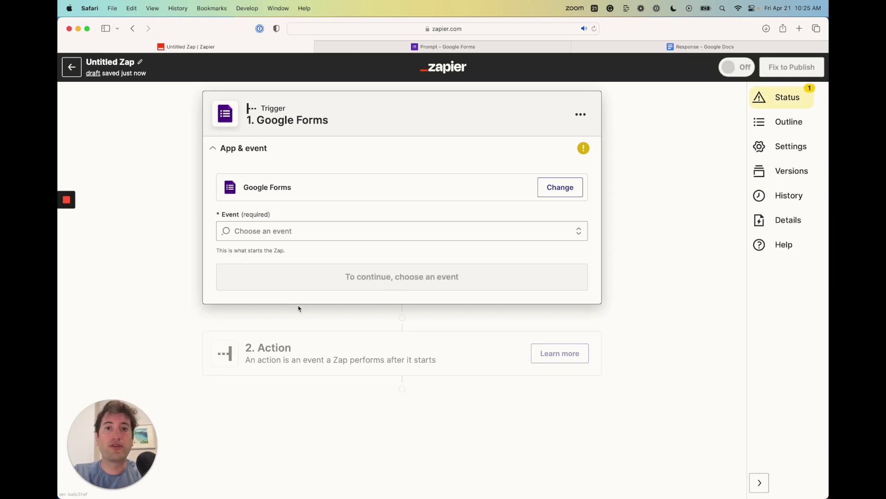
After a look at the Prompt form, set the Google Forms trigger event to New Form Response and continue to the account settings.
click(359, 48)
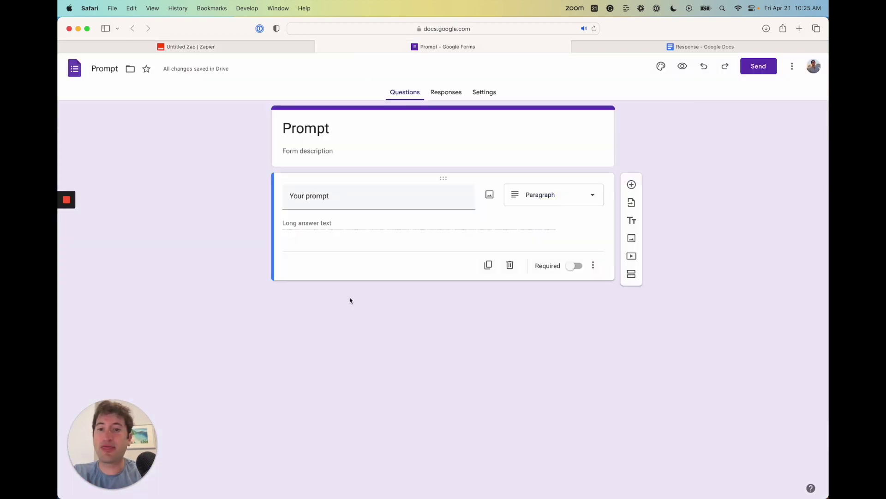
click(229, 50)
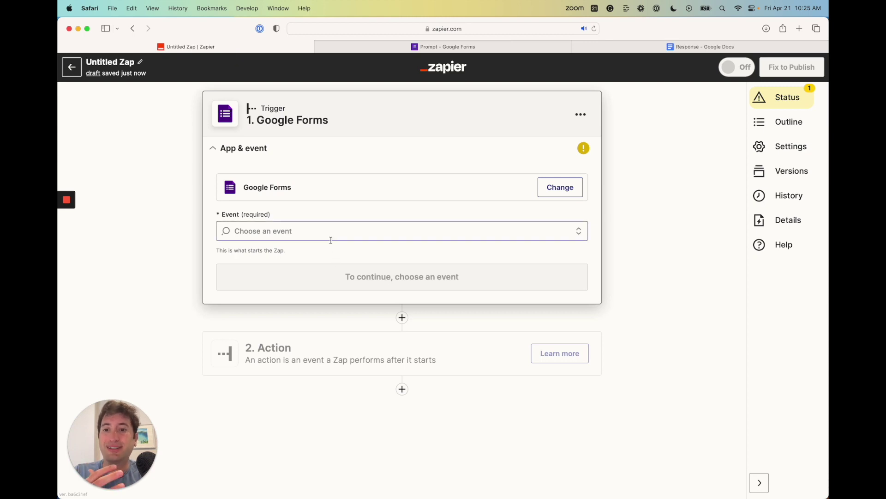
click(309, 234)
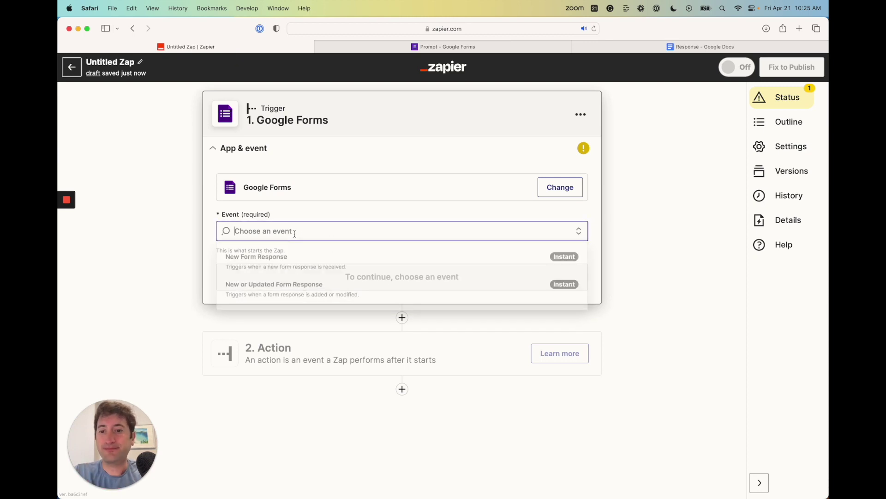
click(262, 262)
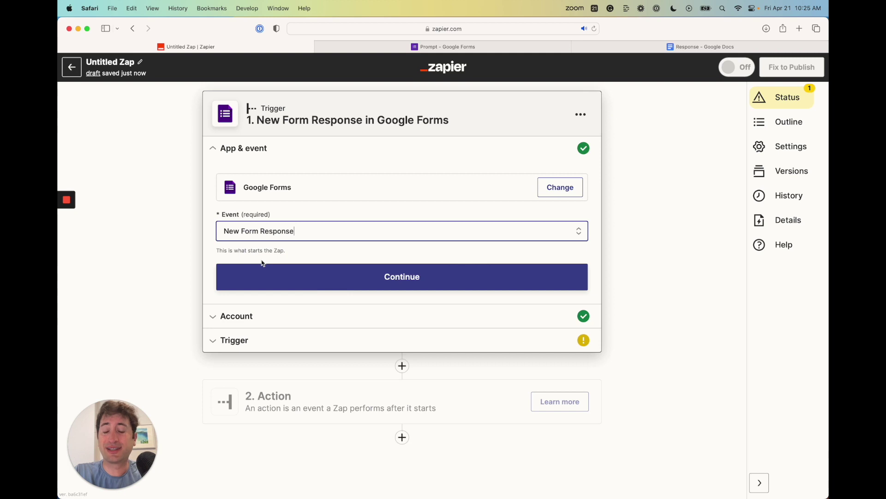
click(324, 272)
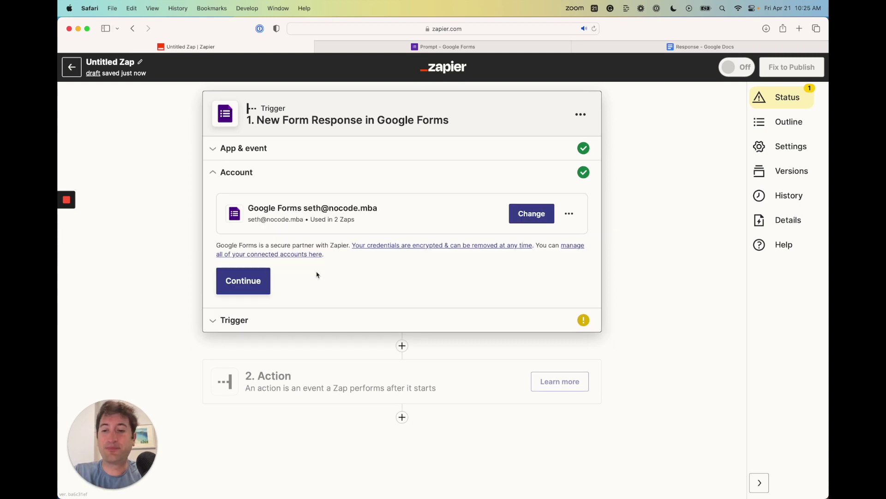
Keep the connected Google Forms account and choose Prompt as the trigger's form.
click(252, 284)
click(263, 247)
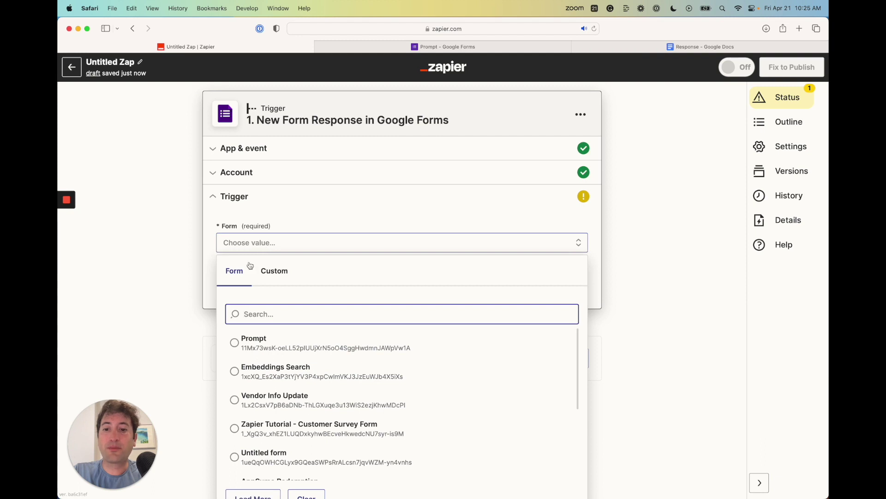
click(264, 344)
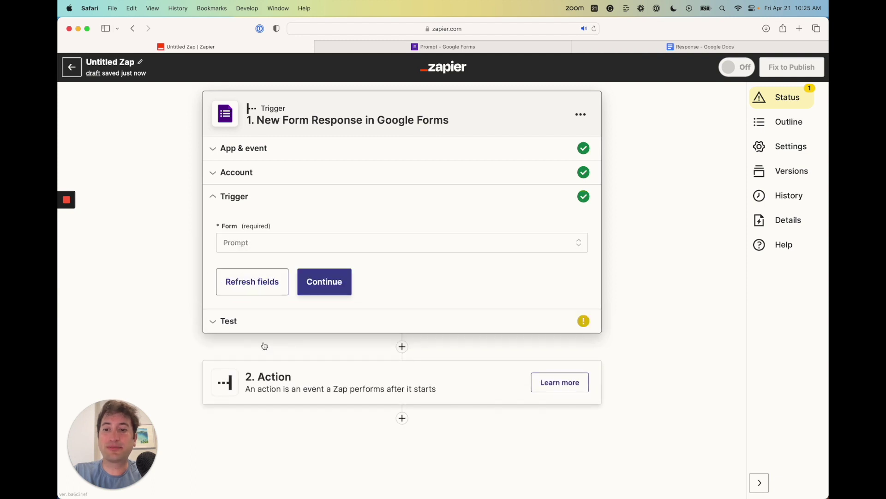
Check the Prompt form in Google Forms, return to the Zap, and continue to the trigger test with Prompt kept as the form.
click(392, 47)
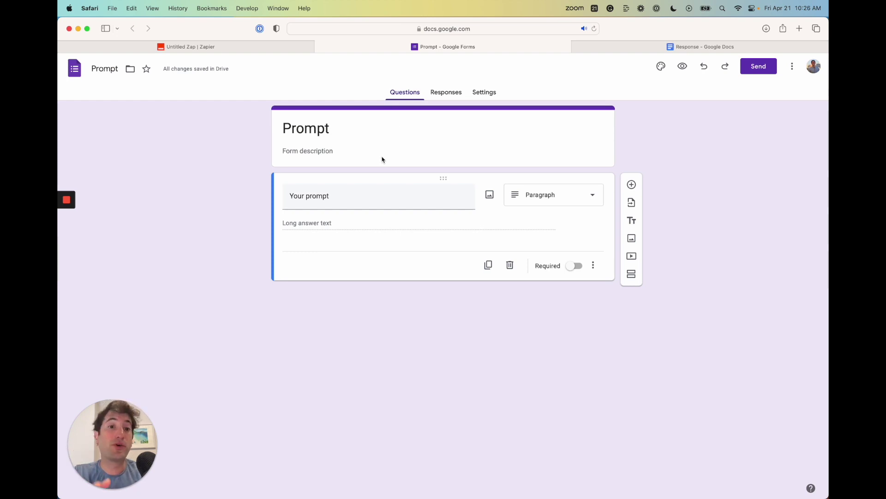
click(263, 48)
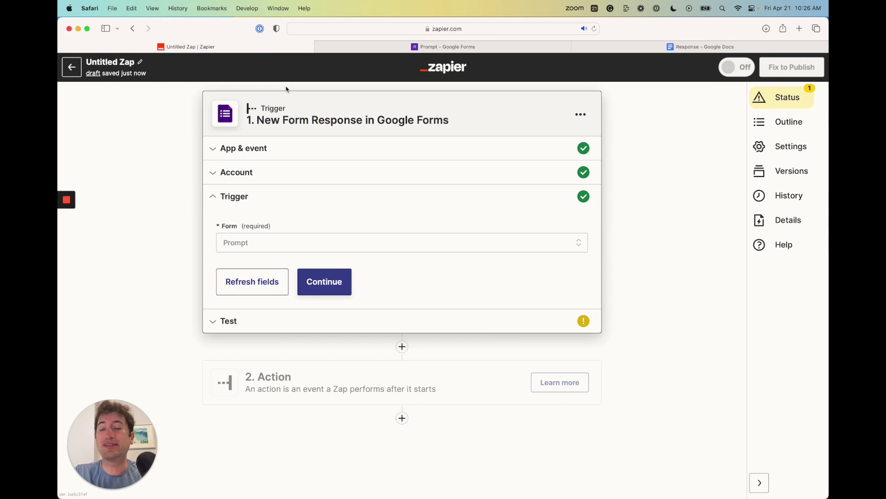
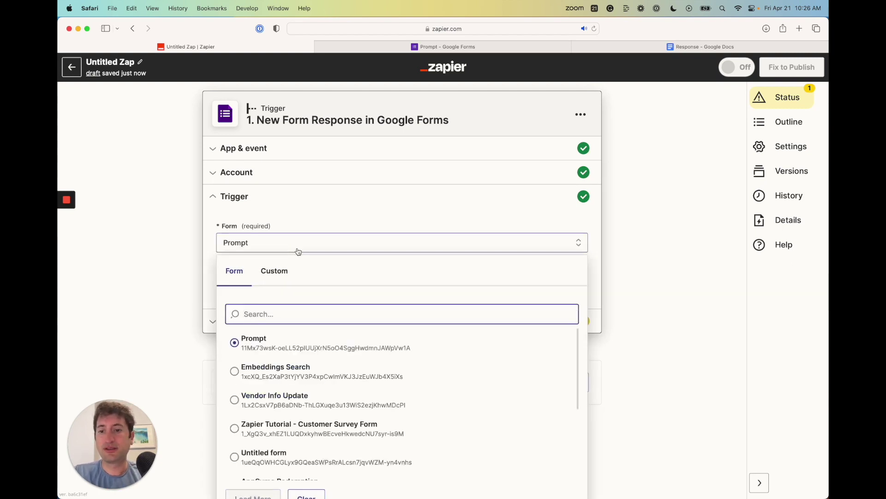
click(172, 285)
click(330, 291)
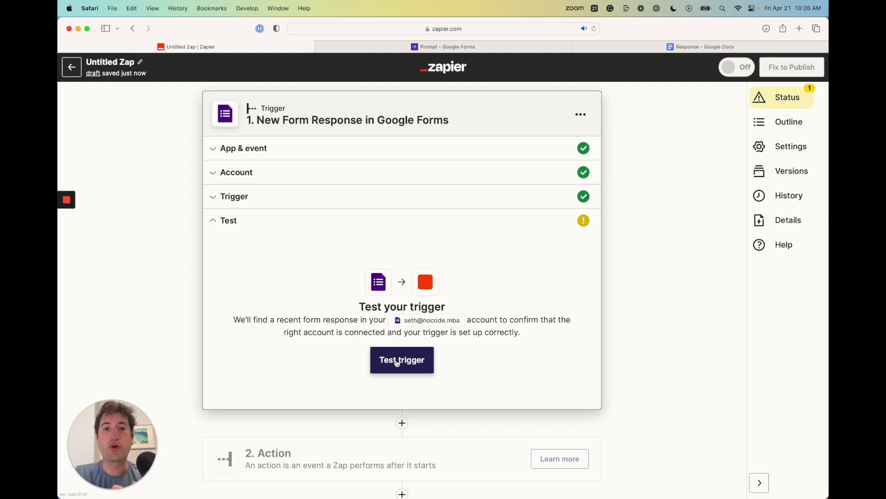
In the Prompt form's preview, submit "Write a cold email to sell a product called AI writer to a business to help them write marketing copy.".
click(373, 48)
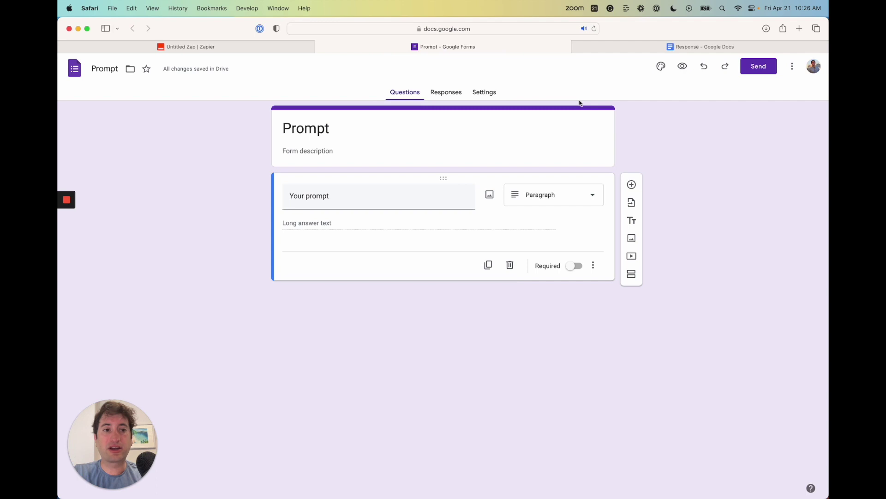
click(682, 66)
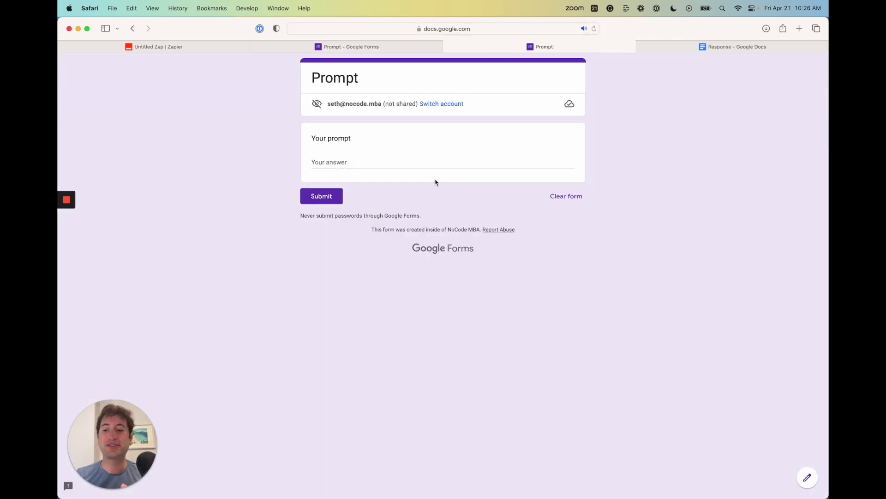
click(363, 163)
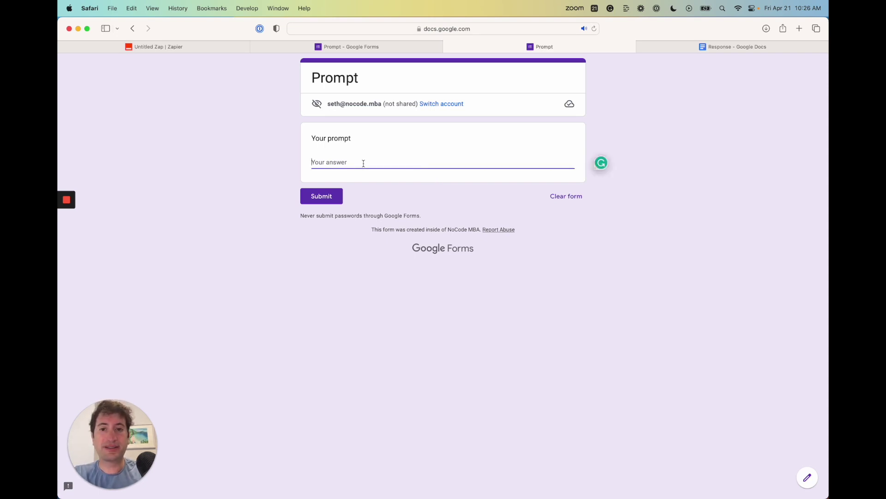
text(Write a cold email to sell a product called)
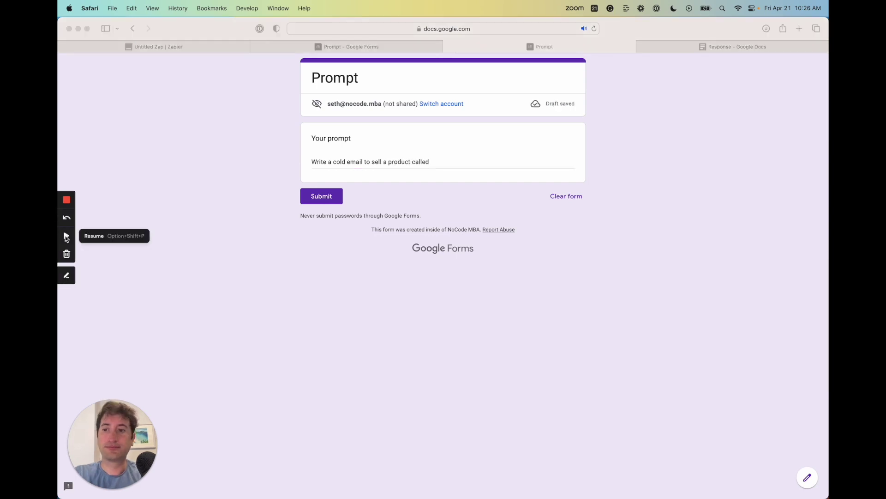
text(AI writer)
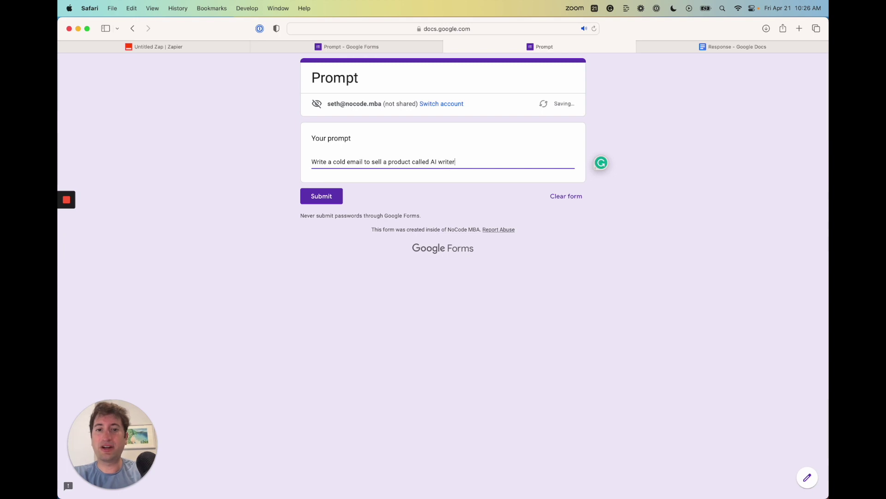
text( to a business to help them)
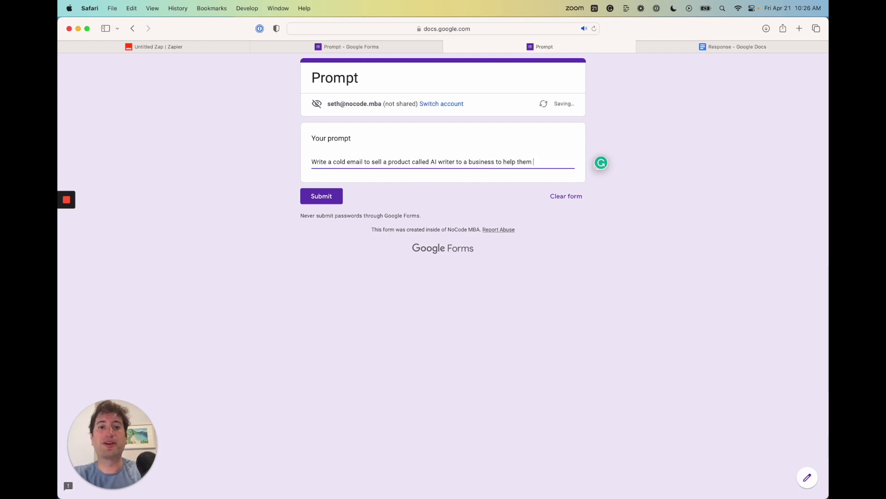
text( write marketing copy.)
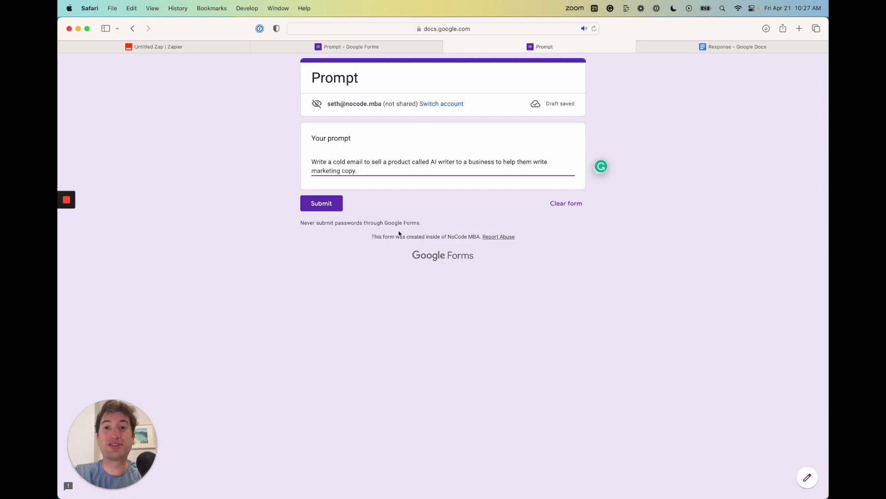
click(337, 207)
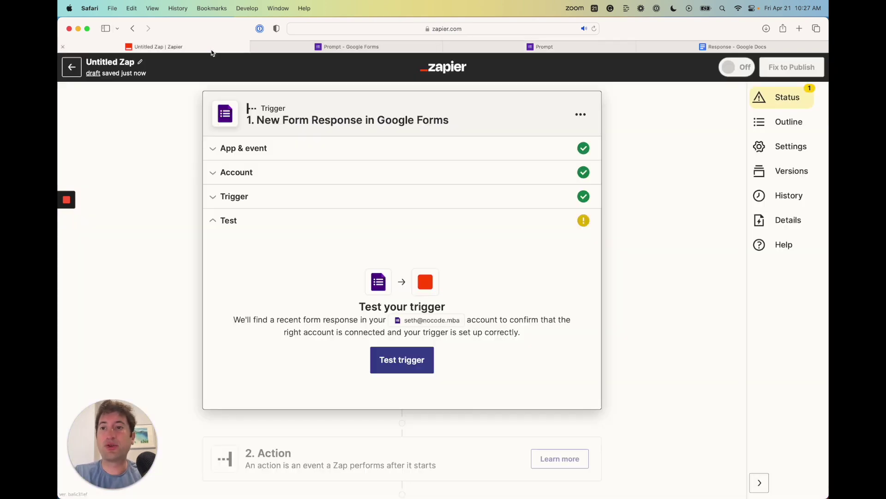
Return to the Zap, test the Google Forms trigger, and inspect the fields of Form Response A.
click(216, 47)
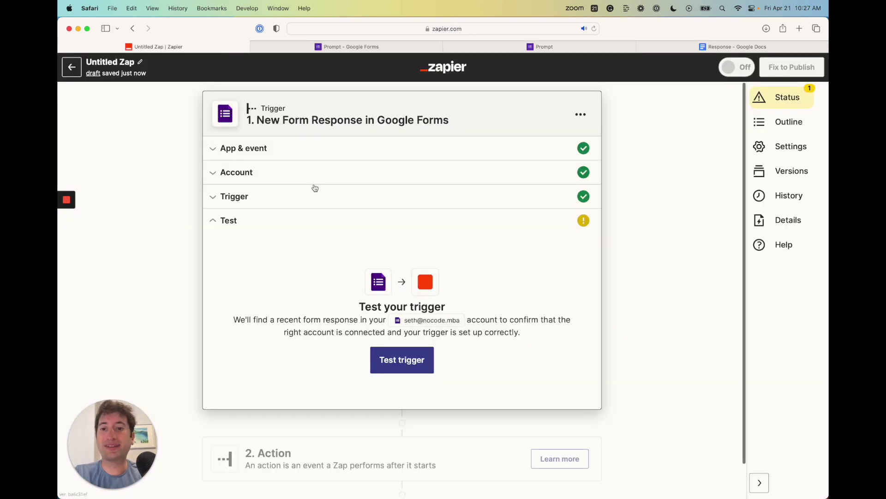
click(405, 366)
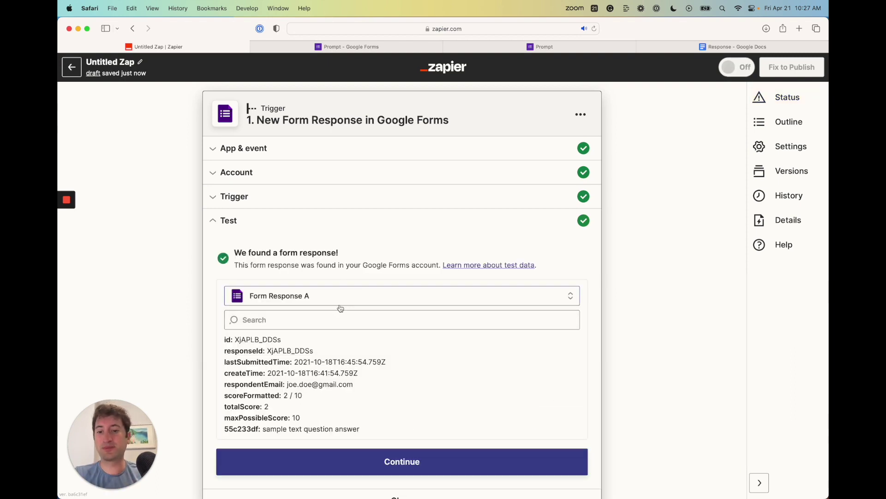
scroll(342, 305, down, 4)
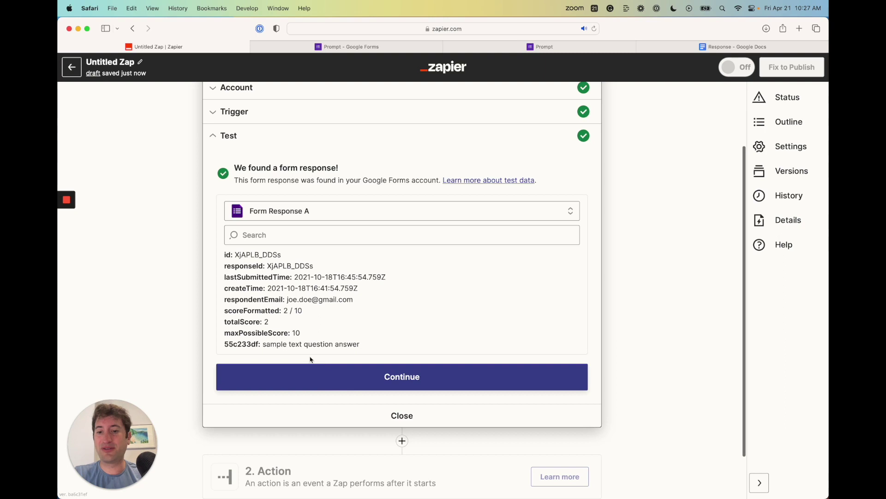
drag(271, 266, 318, 346)
scroll(319, 347, down, 1)
scroll(319, 346, up, 1)
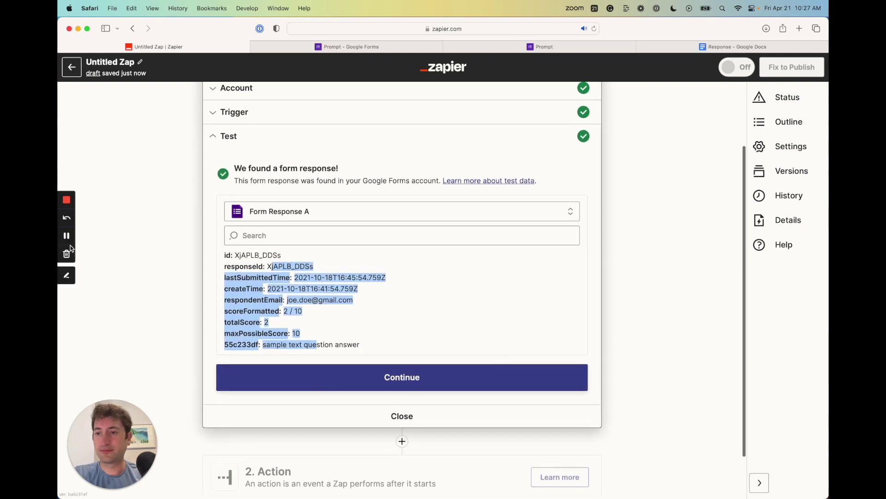
click(265, 273)
click(266, 273)
mouse_move(241, 255)
mouse_down()
mouse_move(314, 290)
mouse_move(342, 344)
mouse_move(366, 346)
mouse_move(231, 277)
mouse_move(226, 255)
mouse_up()
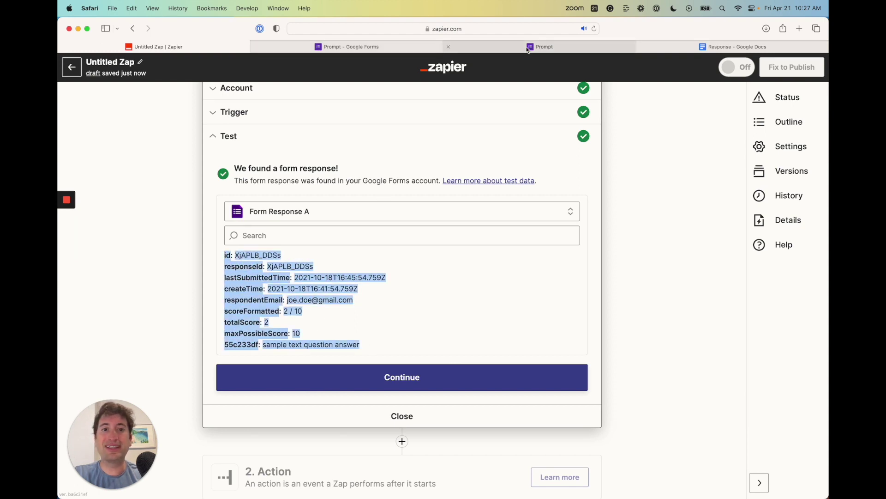
Load more form responses in the trigger test and select Form Response B as the test data.
click(457, 47)
click(204, 46)
click(281, 213)
click(329, 297)
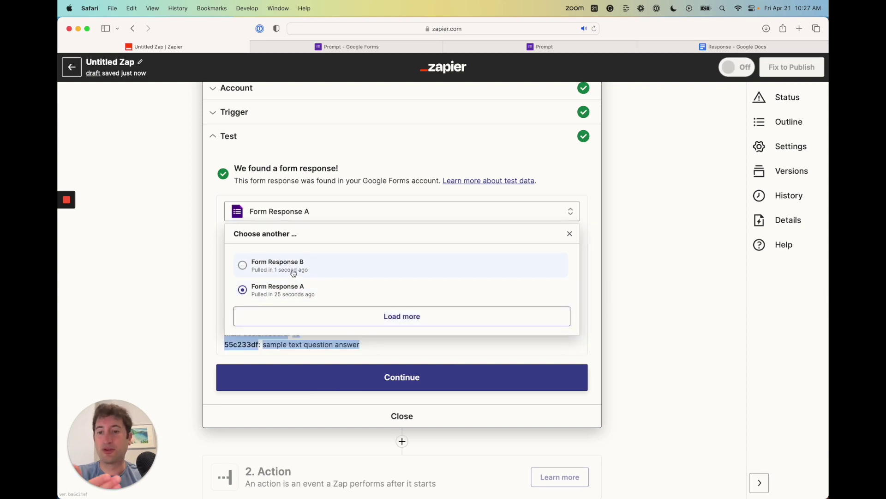
click(293, 272)
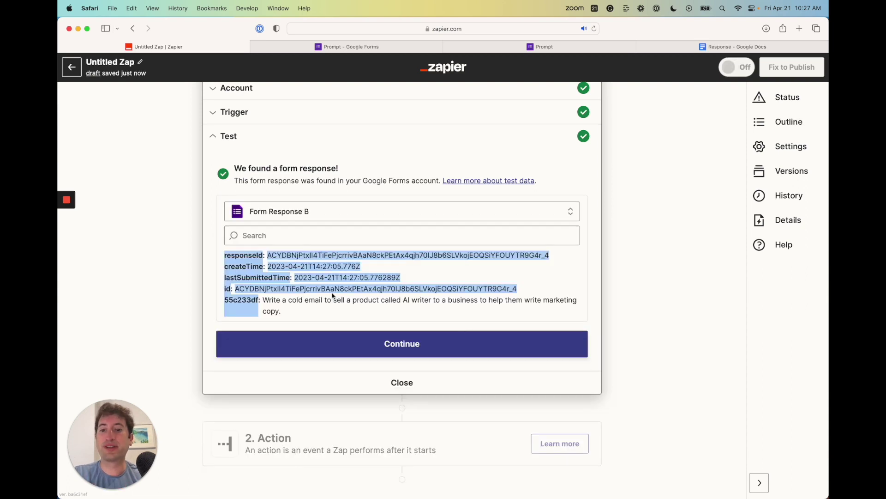
Check the prompt text in Form Response B and load more responses, keeping Form Response B as the test data.
click(271, 300)
drag(264, 299, 299, 311)
click(378, 308)
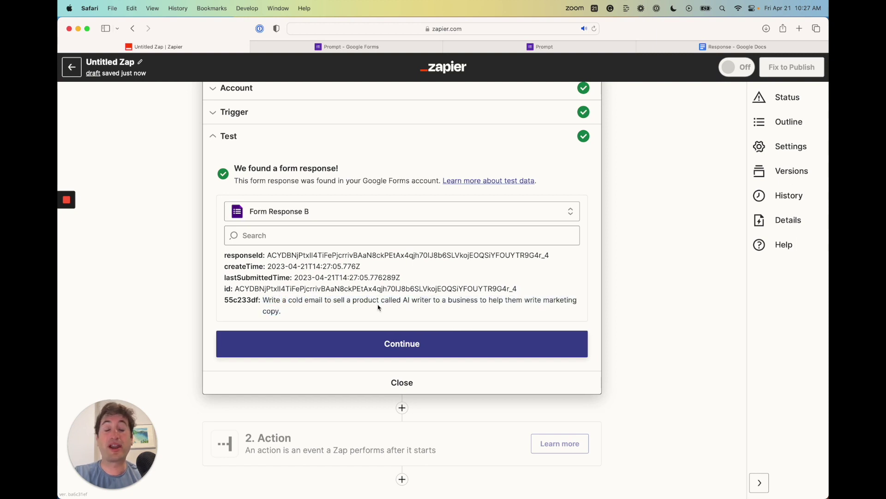
click(349, 217)
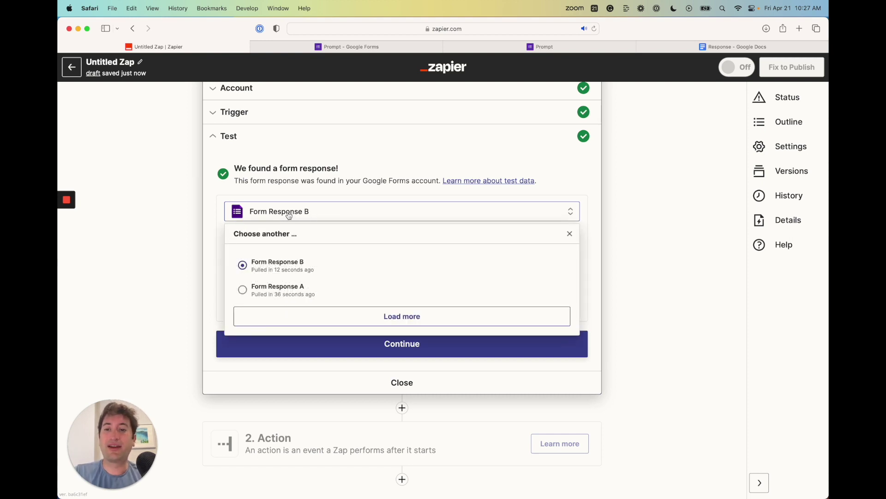
click(336, 318)
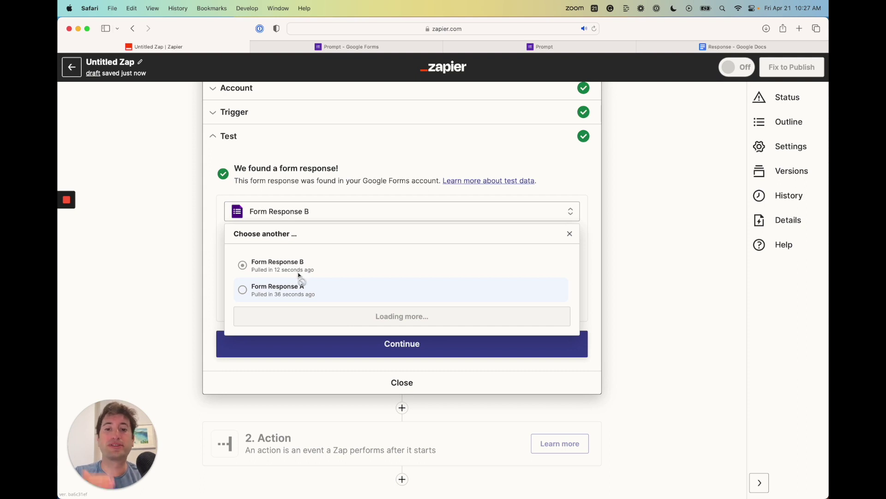
click(286, 298)
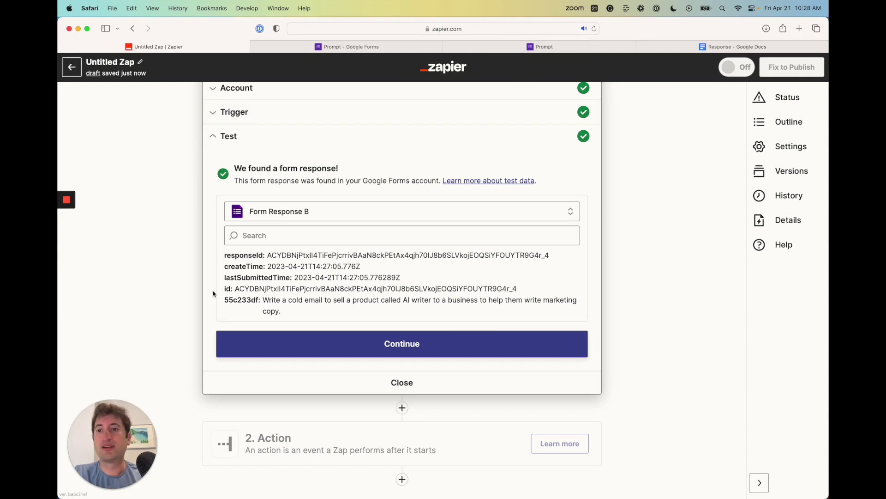
Continue past the trigger test and set OpenAI (GPT-3 & DALL·E) as the app for the second step.
scroll(245, 255, up, 5)
scroll(435, 243, down, 6)
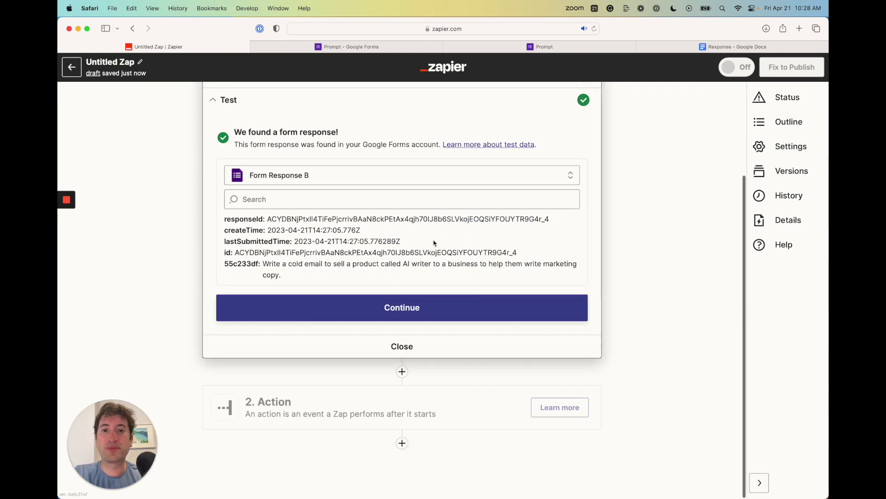
click(402, 385)
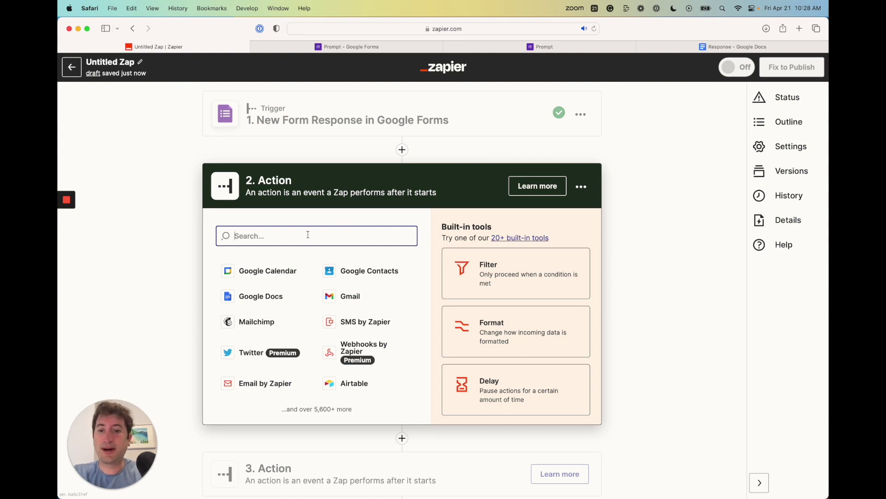
text(openai)
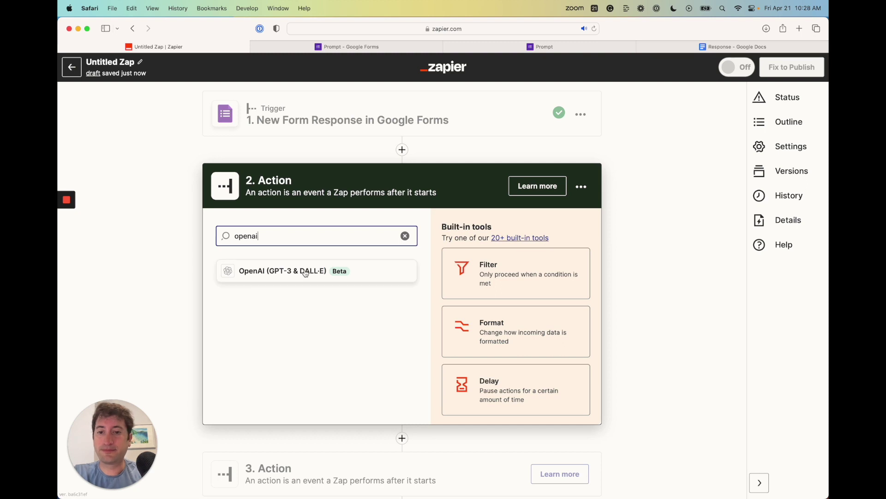
click(306, 272)
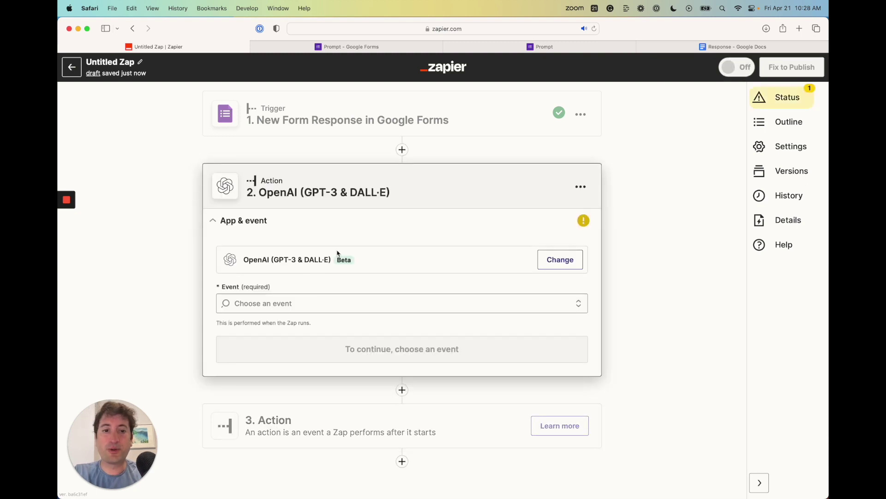
Set the OpenAI action event to Send Prompt and continue with the connected OpenAI account.
click(280, 303)
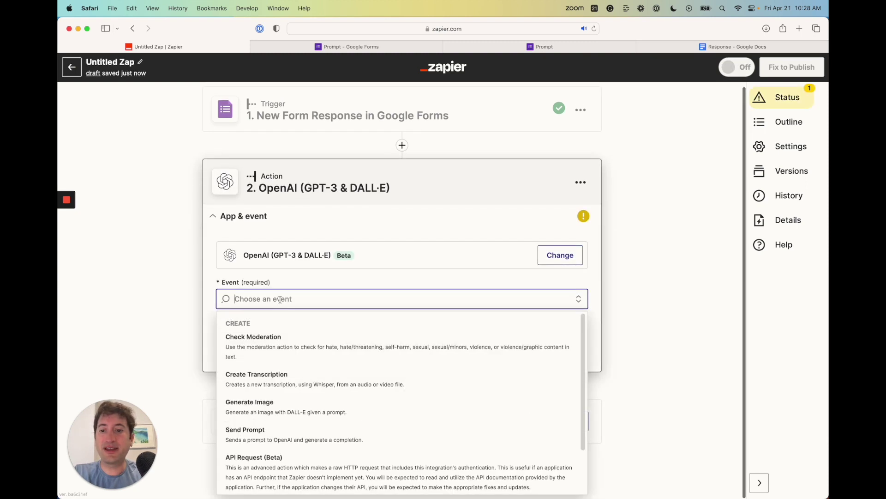
scroll(278, 376, down, 2)
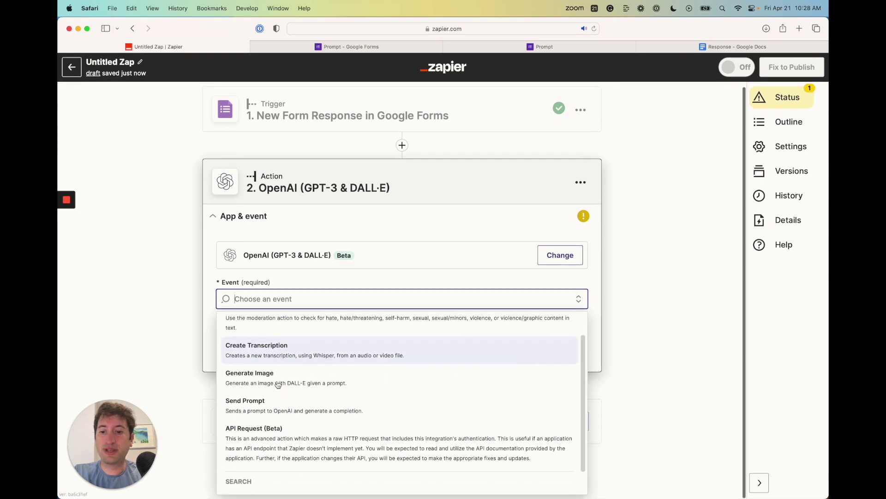
scroll(279, 386, down, 1)
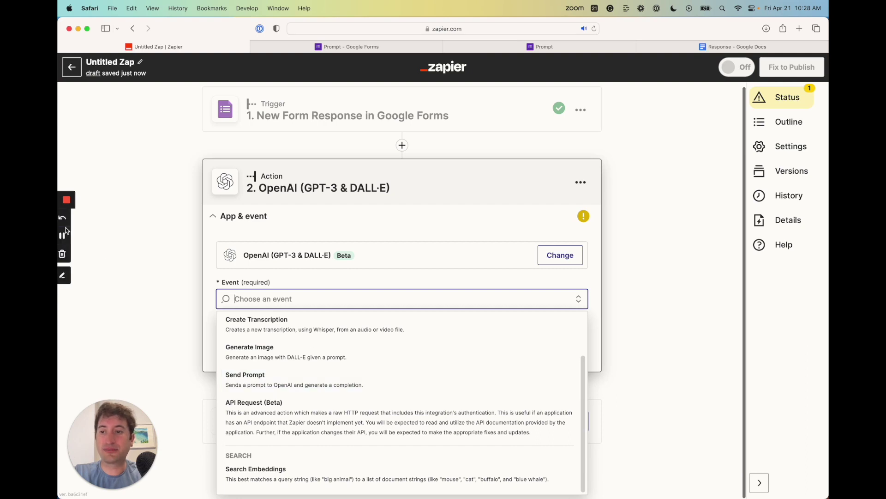
scroll(281, 395, up, 3)
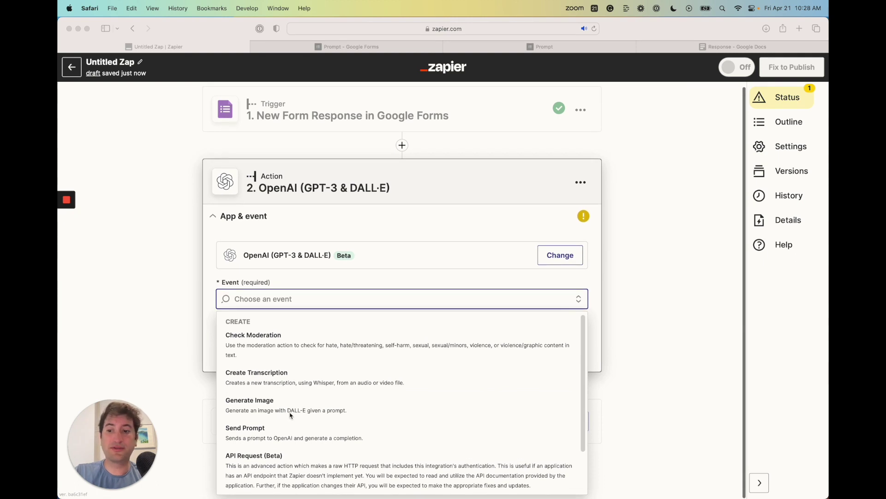
scroll(287, 352, down, 3)
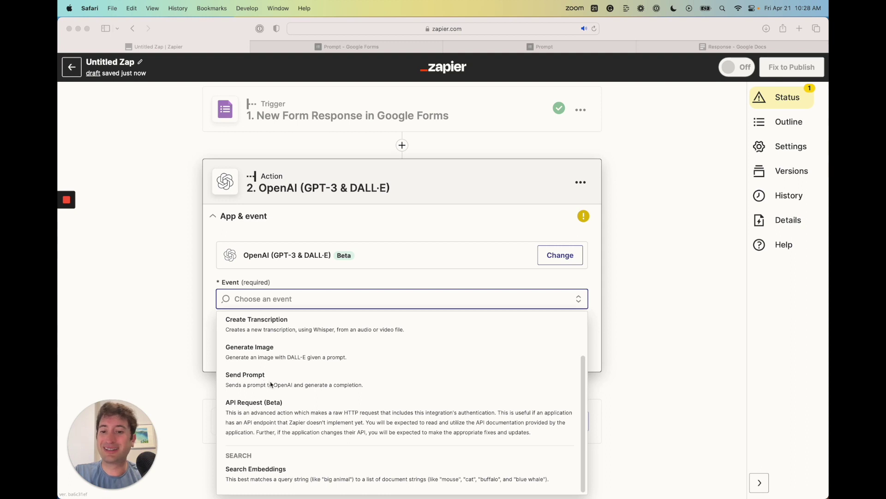
click(260, 387)
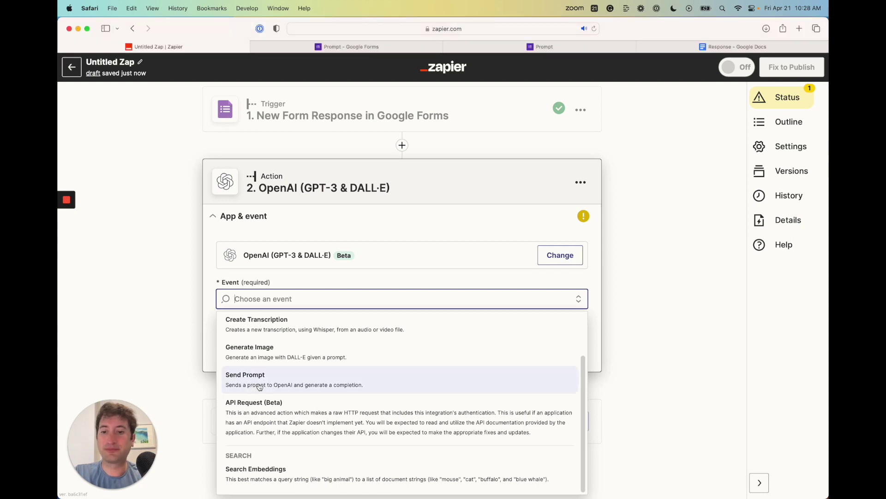
click(260, 387)
scroll(255, 332, down, 1)
click(255, 330)
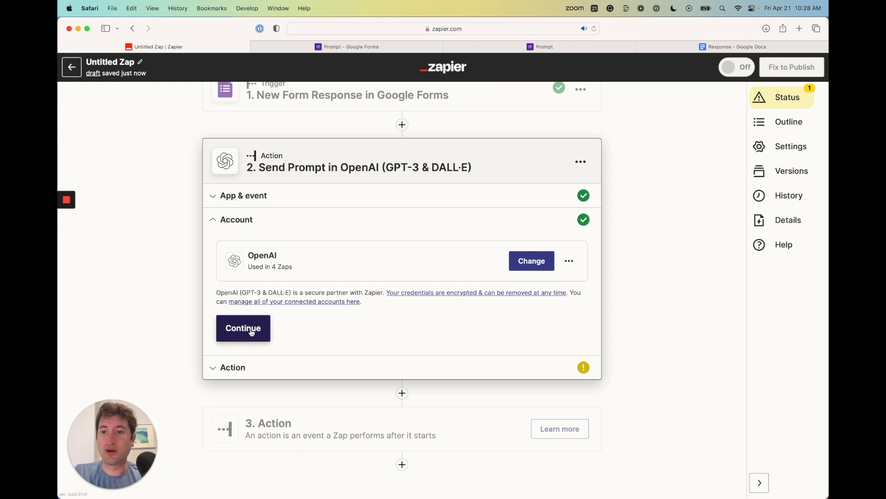
click(243, 328)
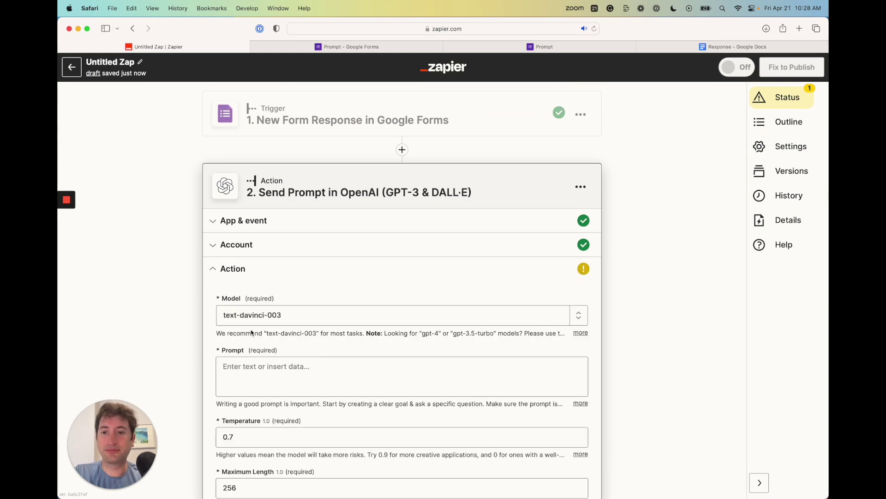
Look over the Send Prompt action's fields, including model, prompt, temperature, maximum length, stop sequences, Top P and penalties.
scroll(252, 333, down, 4)
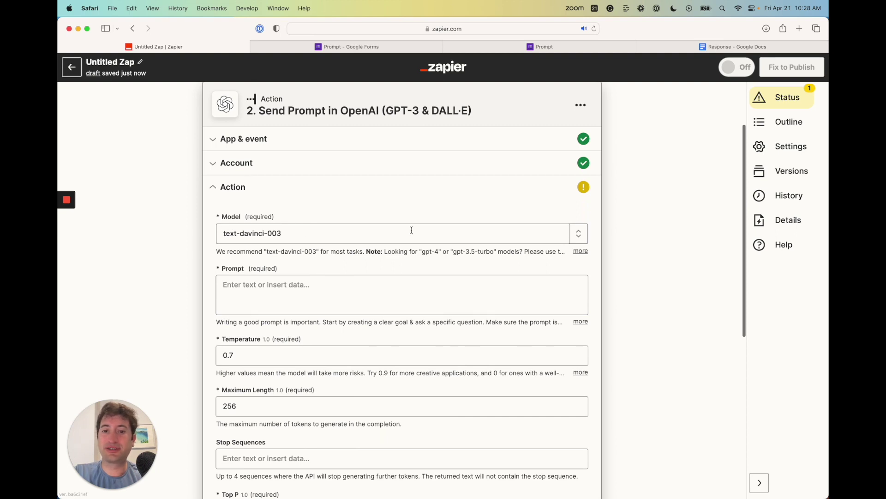
scroll(280, 233, down, 6)
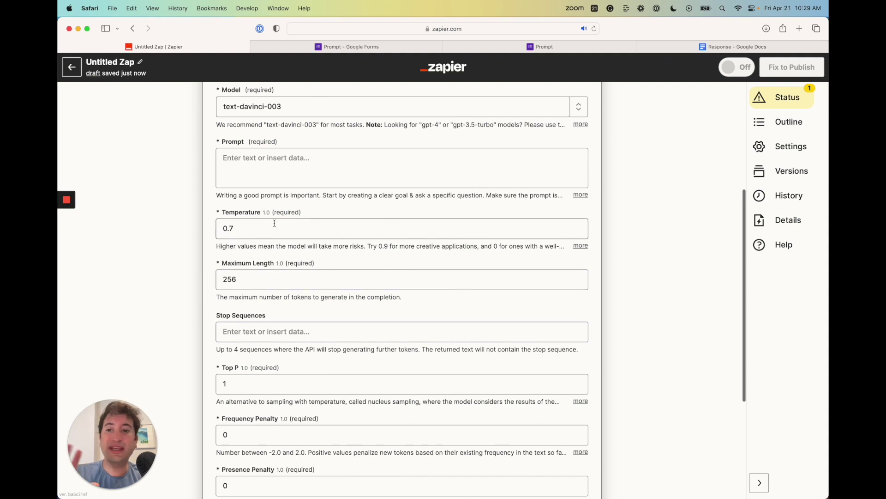
scroll(277, 237, down, 5)
scroll(278, 239, up, 4)
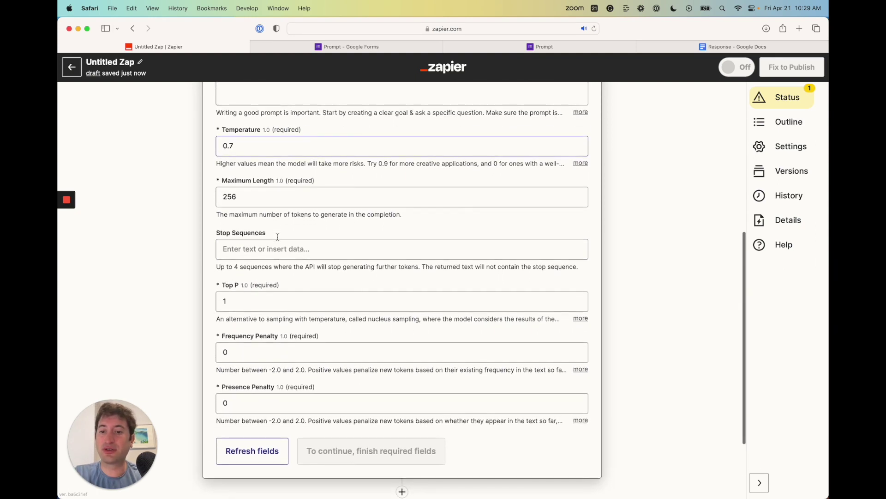
scroll(279, 240, up, 3)
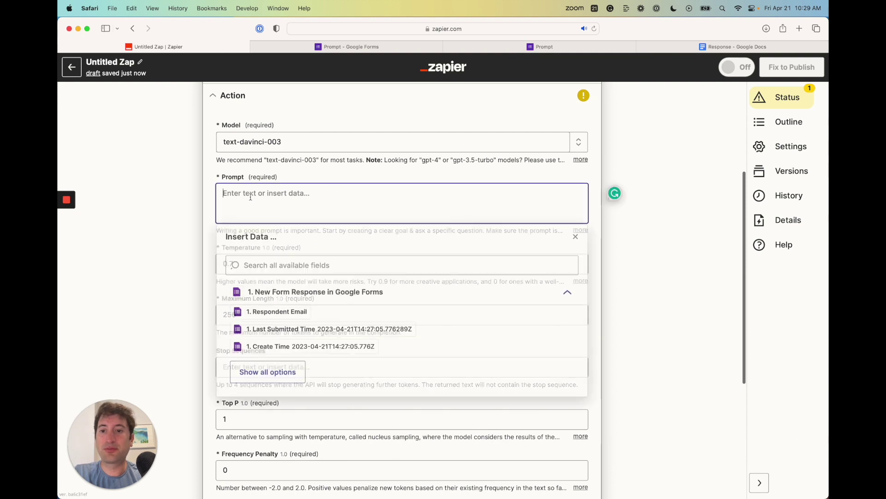
Insert the form response's "Your prompt" field as the Prompt of the OpenAI Send Prompt action.
click(250, 197)
scroll(231, 222, up, 3)
scroll(242, 287, down, 2)
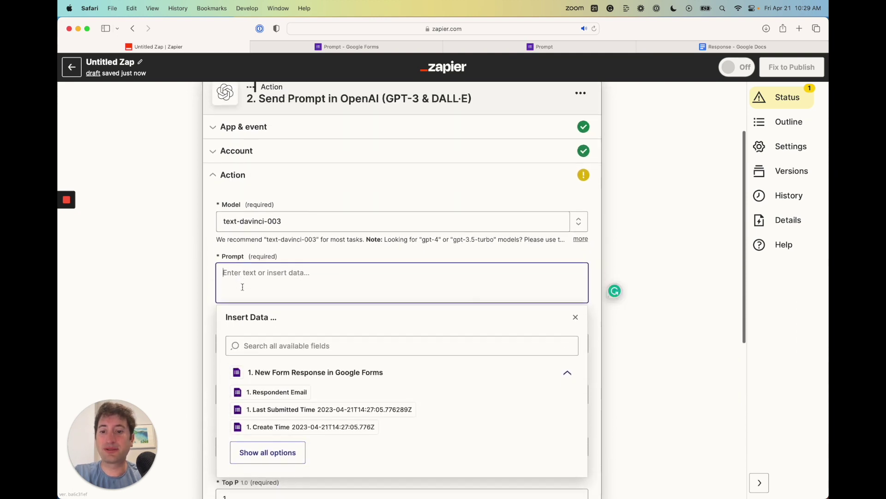
click(277, 408)
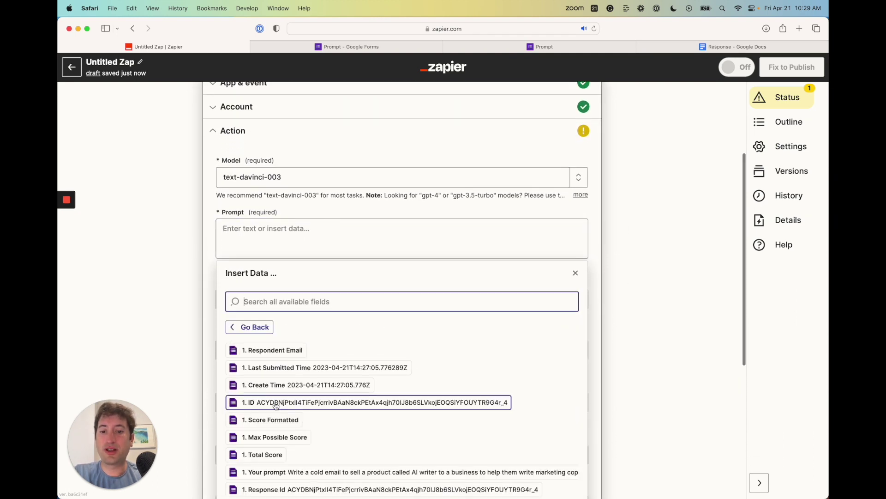
scroll(286, 374, down, 2)
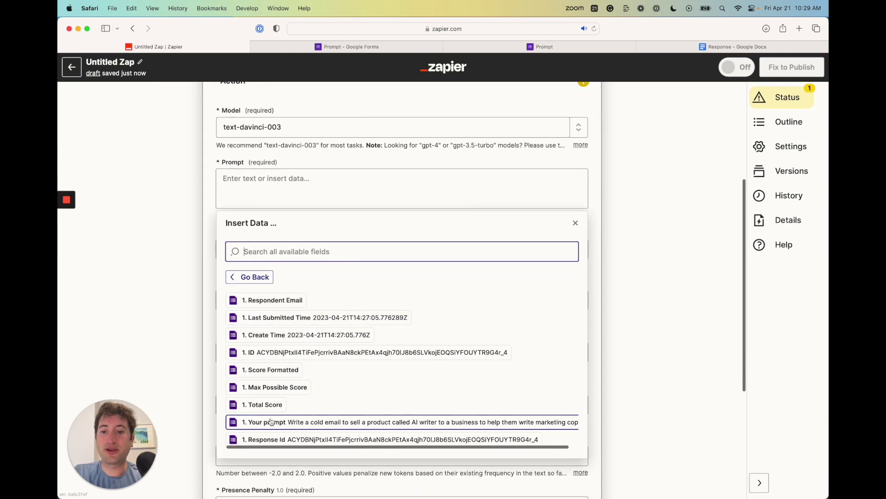
click(271, 423)
click(182, 236)
scroll(214, 238, up, 5)
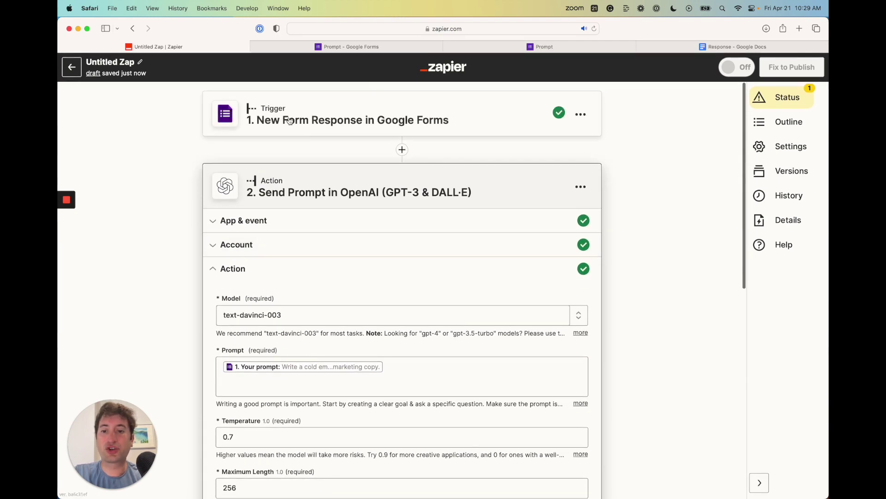
scroll(252, 213, down, 5)
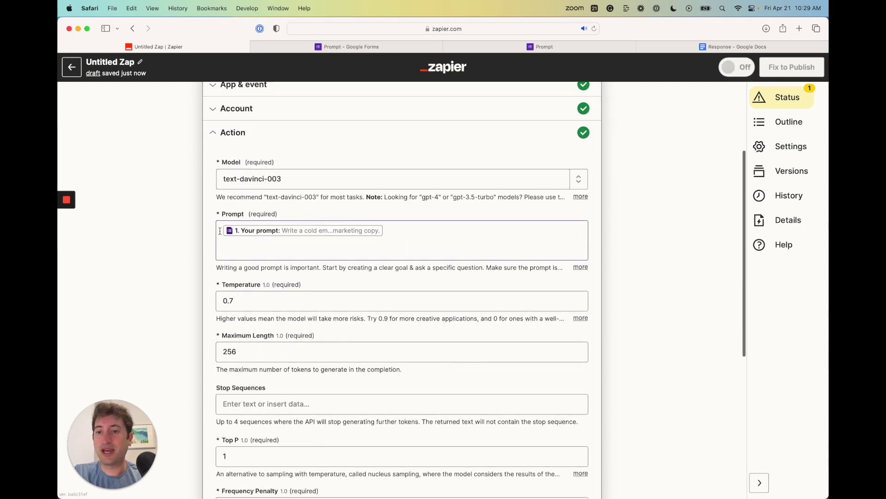
click(220, 231)
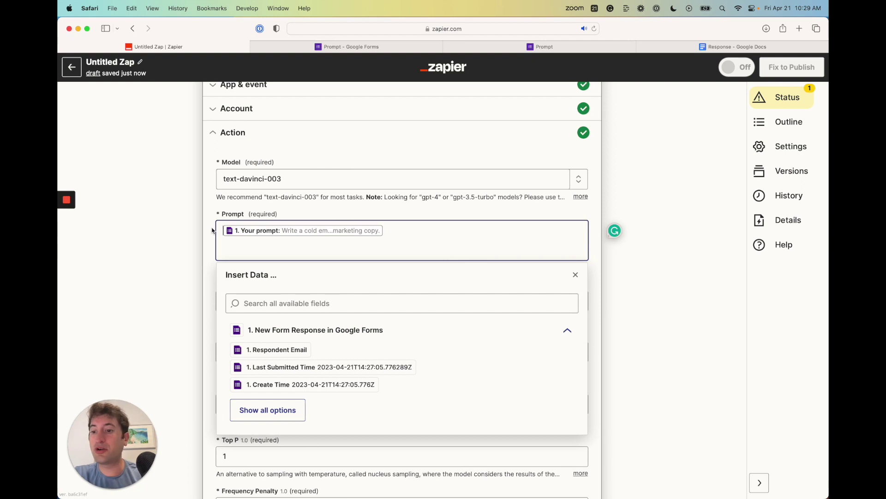
click(194, 235)
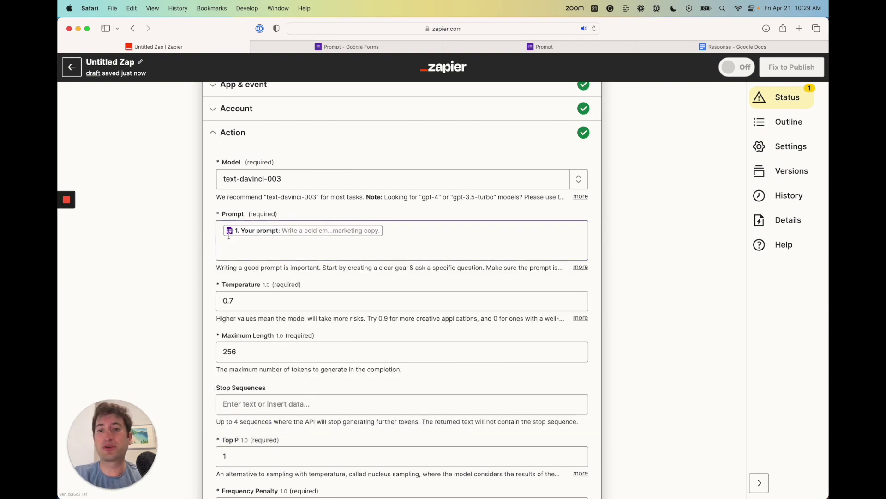
scroll(257, 252, up, 3)
scroll(256, 252, up, 3)
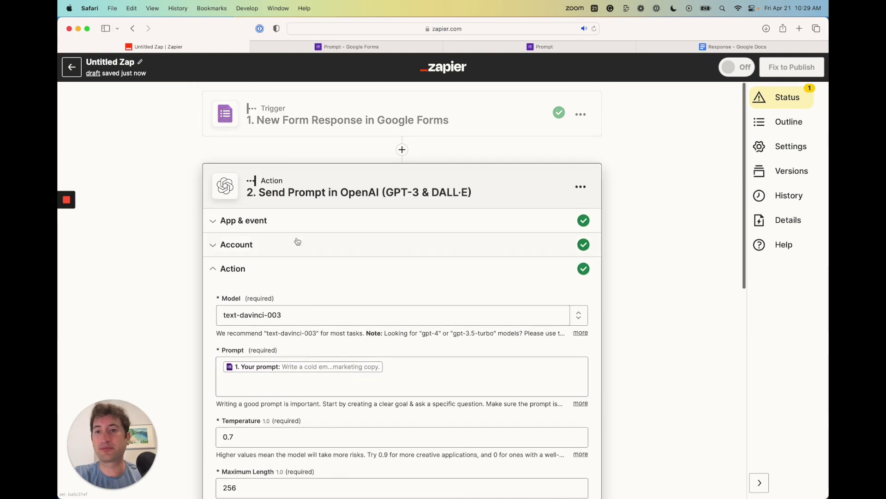
Continue past the Send Prompt settings and run the test of the OpenAI action.
scroll(296, 245, down, 15)
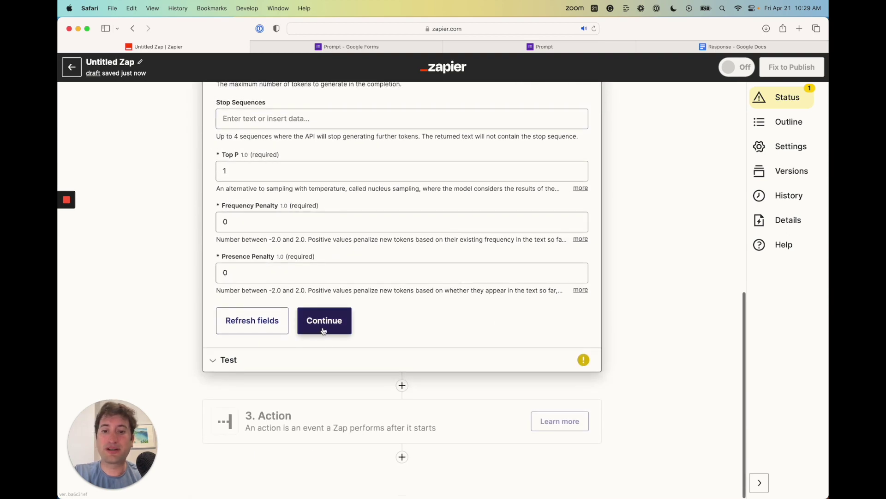
click(324, 331)
scroll(307, 336, down, 4)
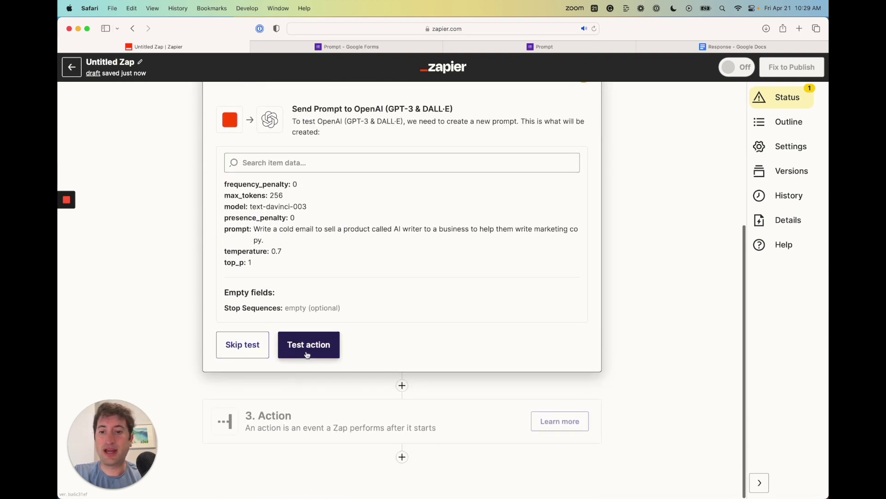
click(307, 353)
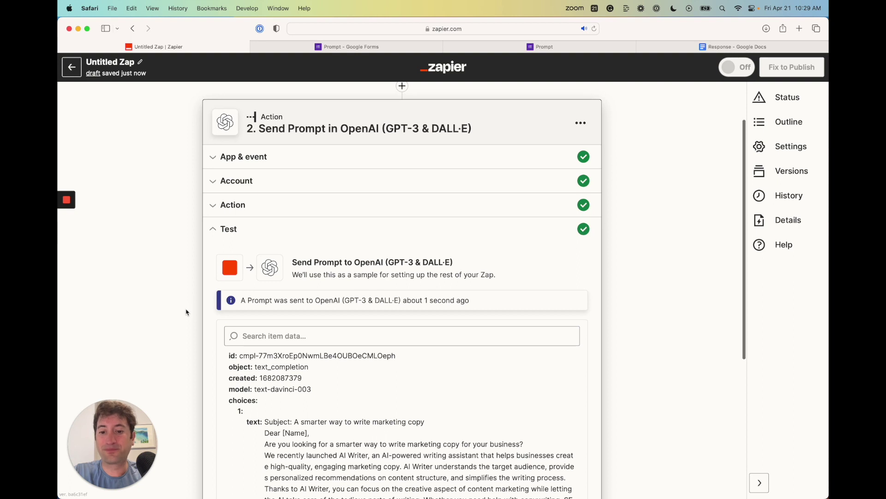
Read through the email text that OpenAI generated in the Send Prompt test result.
scroll(186, 312, down, 5)
scroll(277, 296, down, 4)
scroll(288, 299, up, 2)
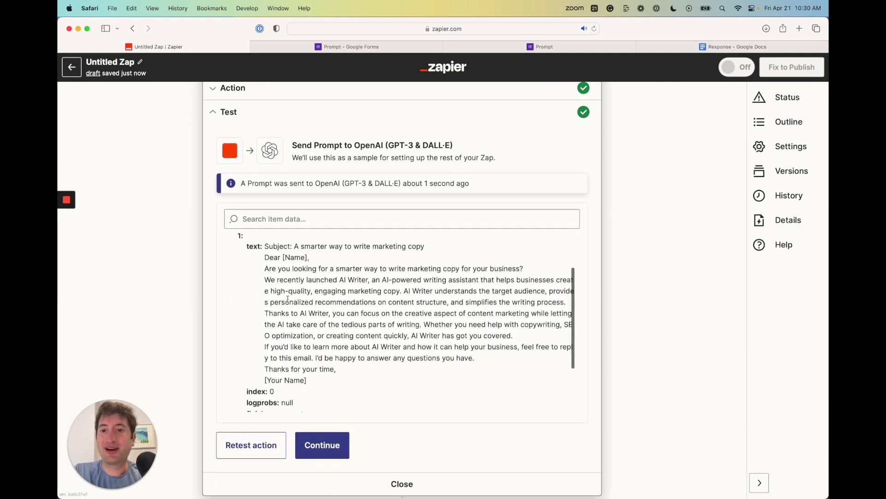
scroll(288, 299, down, 1)
drag(264, 252, 475, 354)
scroll(397, 323, up, 1)
click(316, 277)
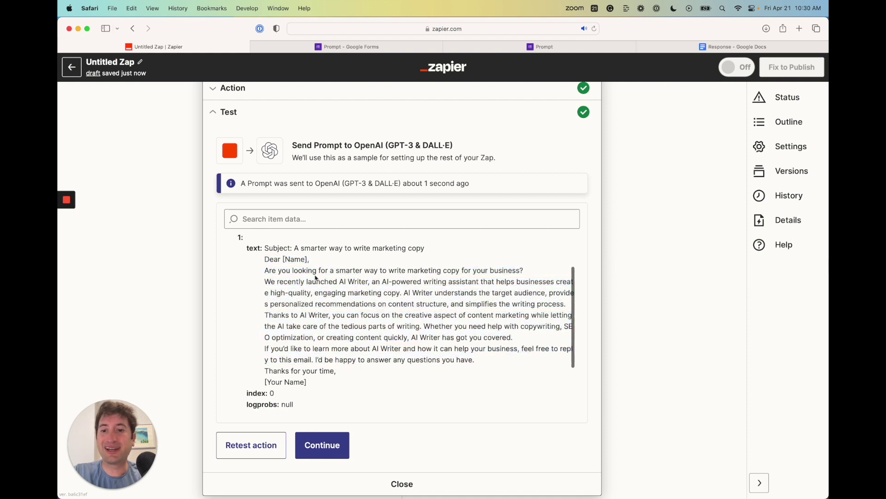
drag(265, 259, 337, 382)
Continue past the OpenAI test to the third action's app selection.
scroll(337, 382, down, 5)
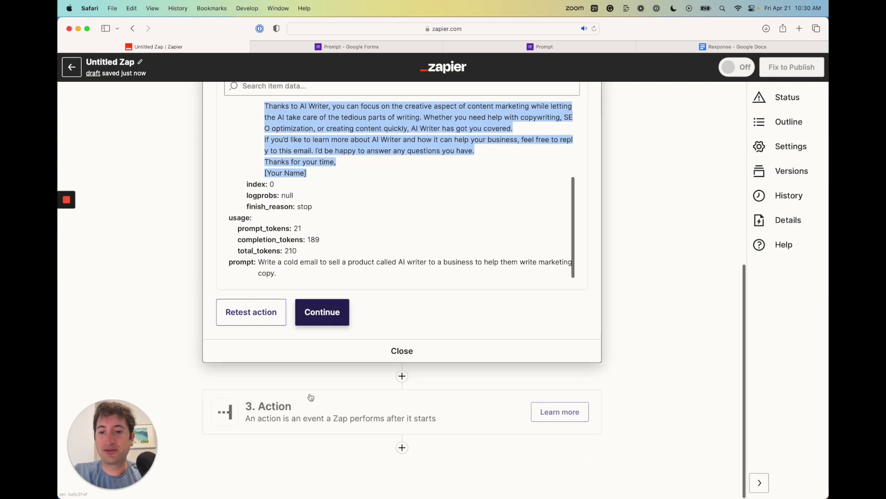
click(319, 428)
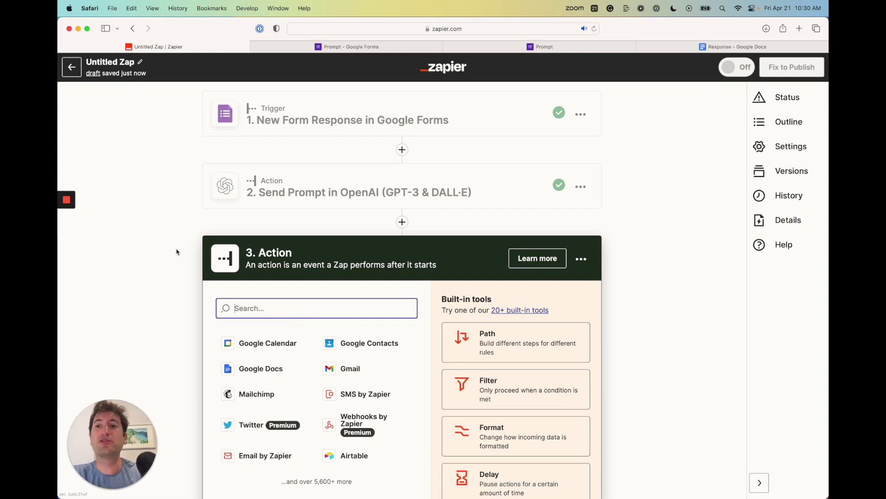
scroll(259, 405, down, 3)
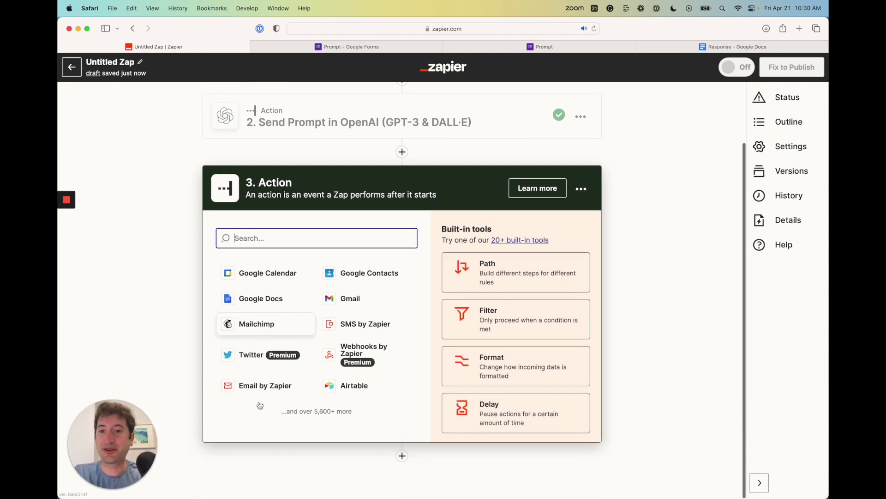
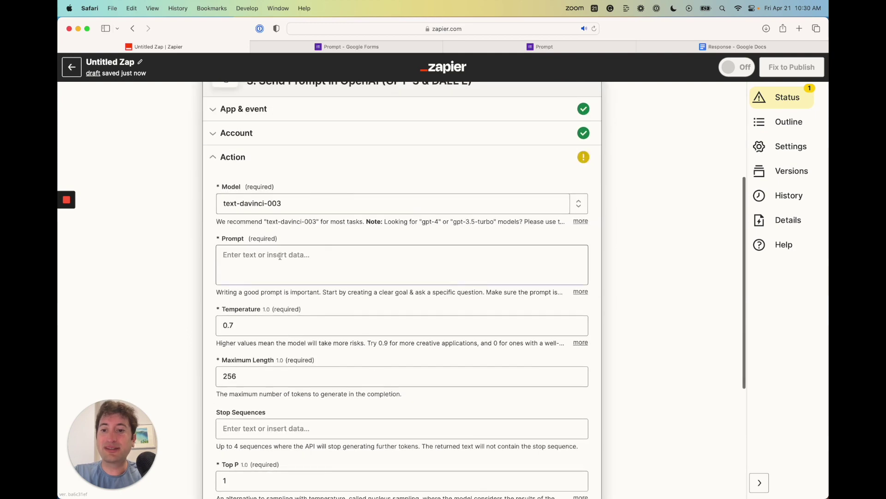
Begin the third step's Prompt with the line "Please review the response you gave to the original prompt:".
click(281, 256)
key(Escape)
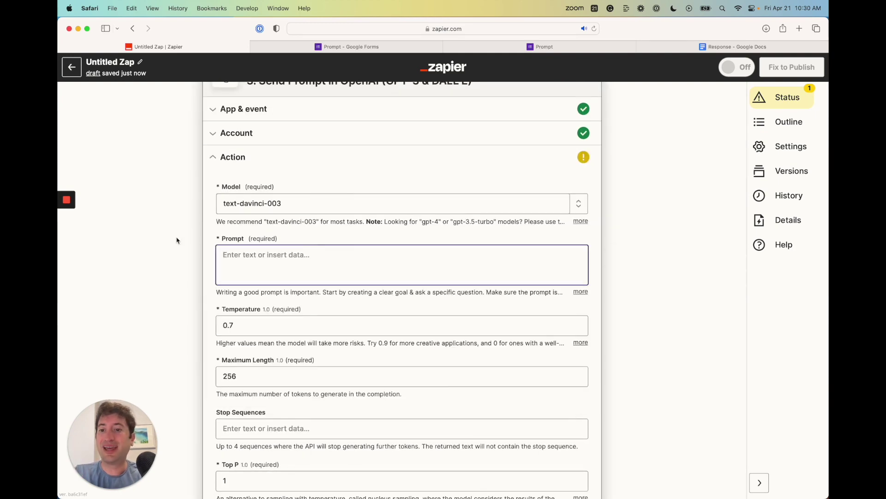
click(239, 256)
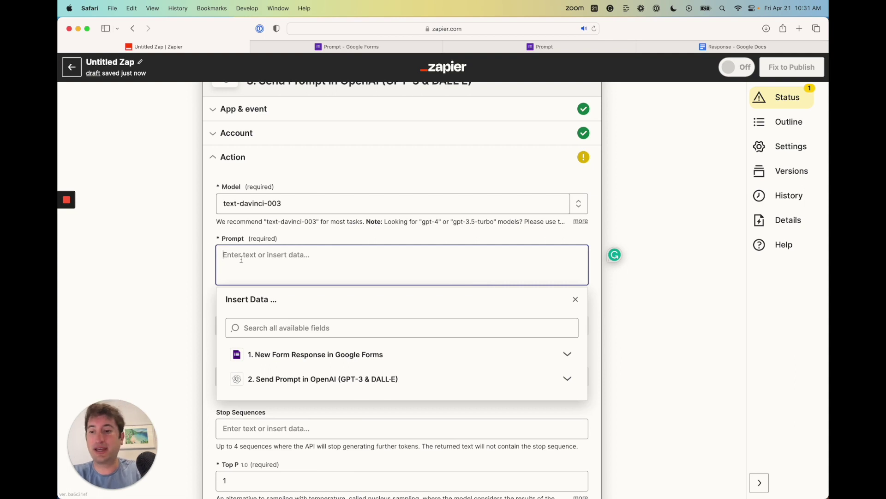
text(Please review the )
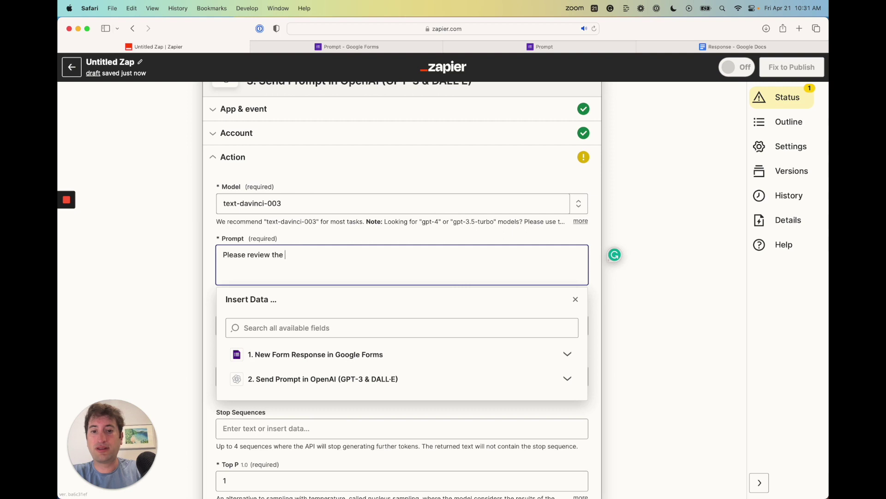
text(response you gave to the oriigginal prompt:)
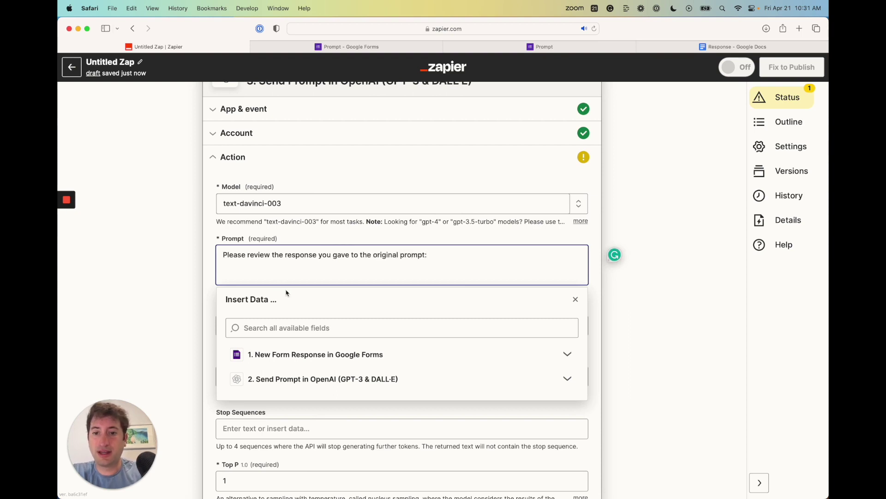
Insert the form response's "Your prompt" field on its own line below the opening sentence and enclose it in double quotes.
click(307, 359)
scroll(307, 359, down, 1)
click(266, 405)
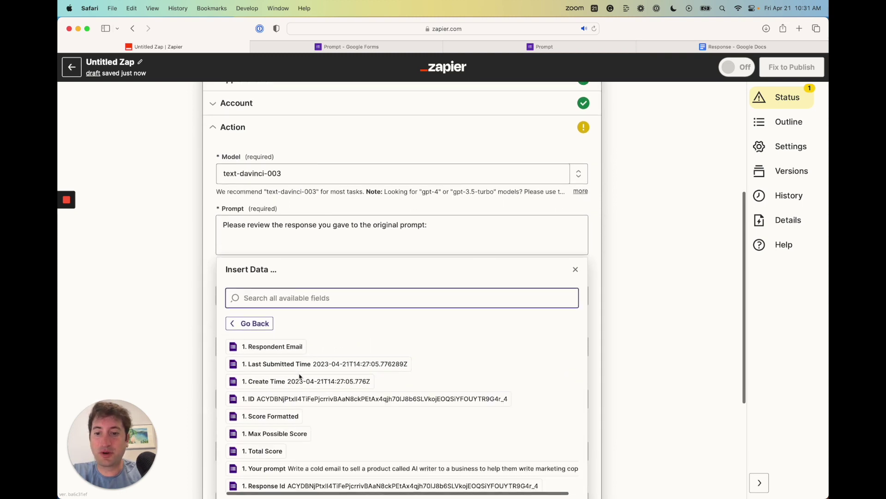
scroll(304, 429, down, 1)
click(303, 434)
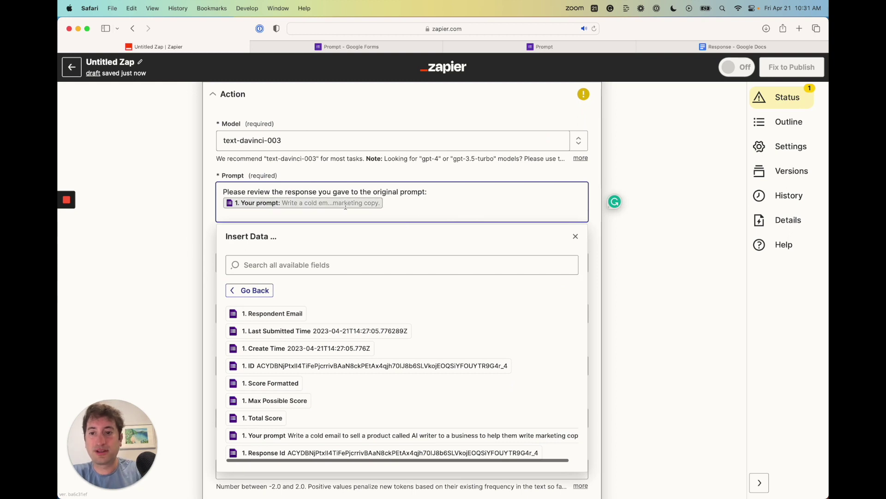
click(472, 196)
key(Return)
text(")
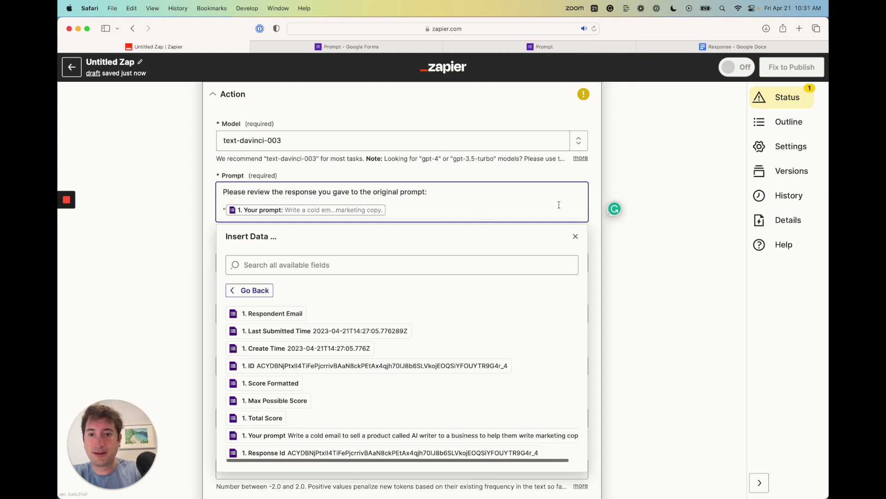
text(")
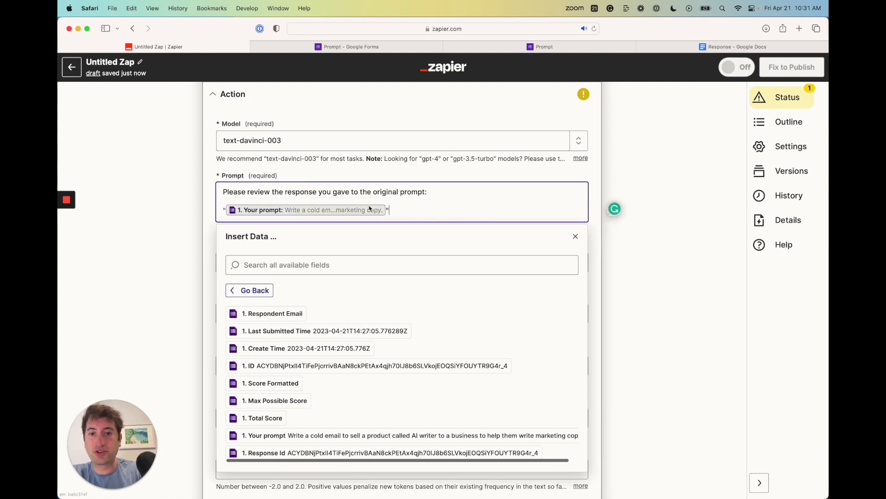
Add the line "Your original response:" below the quoted prompt field, followed by an empty line.
key(Return)
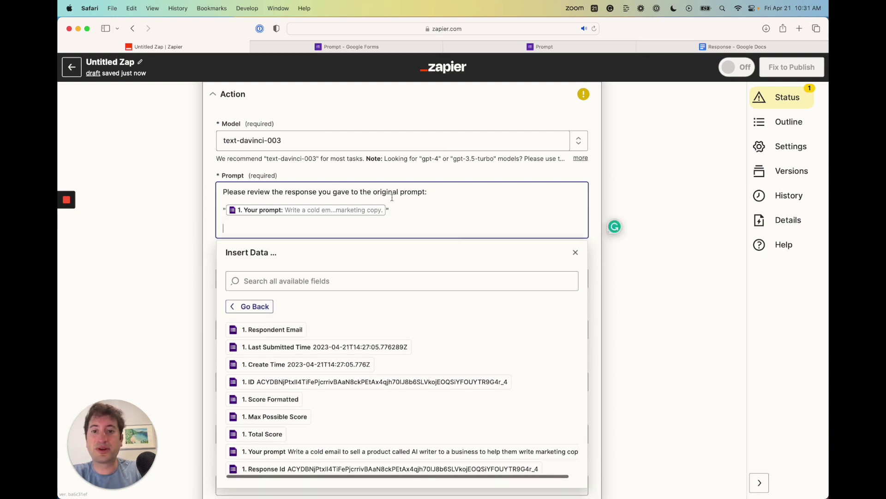
text(Your original responess)
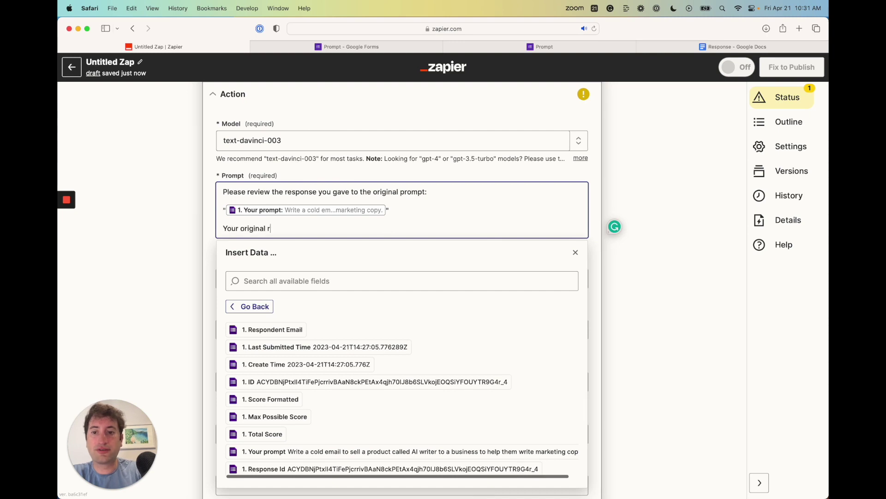
key(BackSpace)
key(BackSpace)
text(se:)
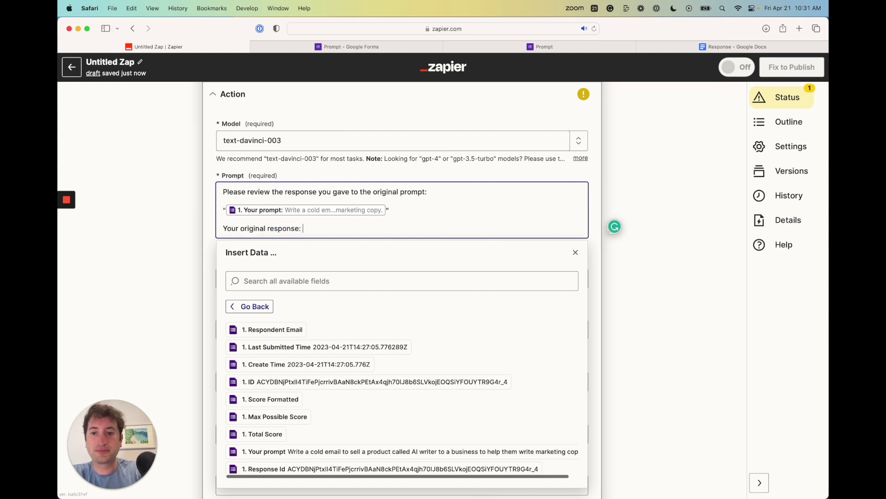
key(Return)
Insert the "Choices Text" field from step 2's Send Prompt output below "Your original response:".
scroll(360, 233, down, 2)
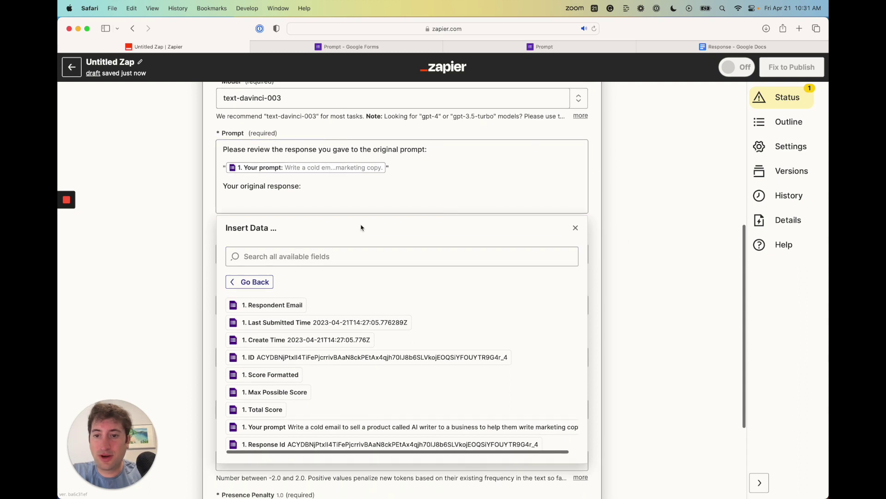
click(576, 228)
click(303, 183)
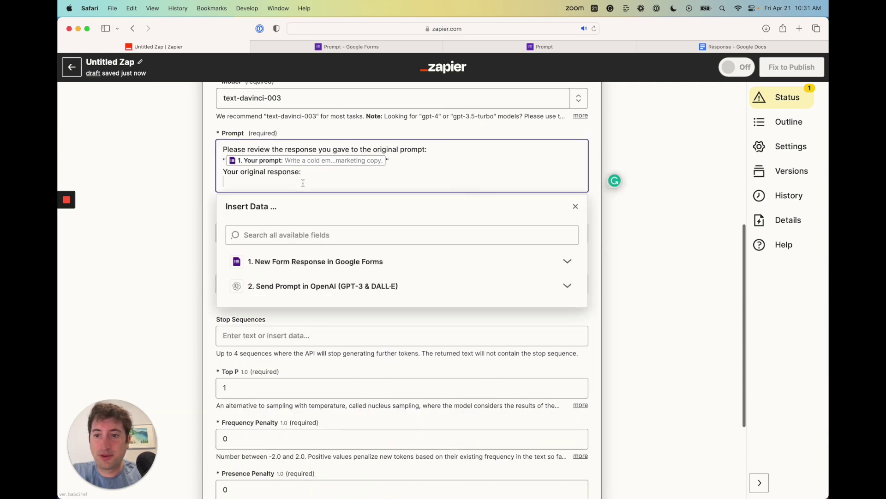
click(294, 287)
scroll(295, 299, down, 1)
click(287, 353)
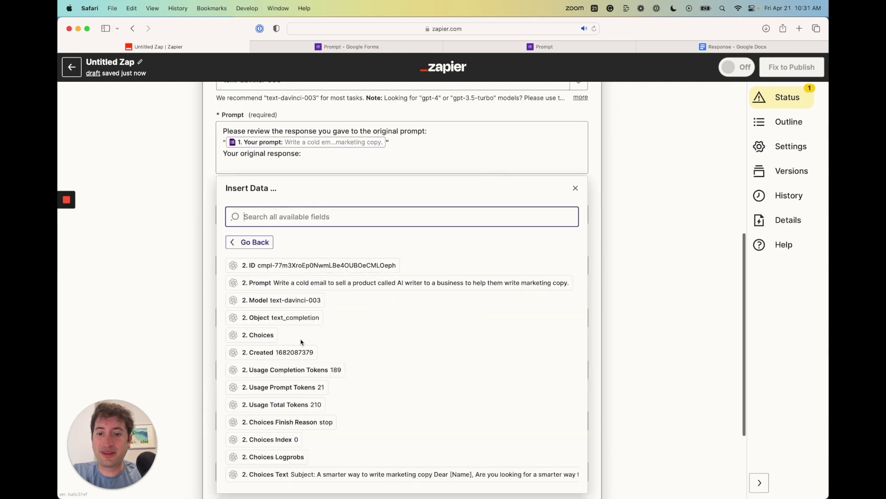
scroll(301, 340, down, 3)
scroll(295, 369, down, 2)
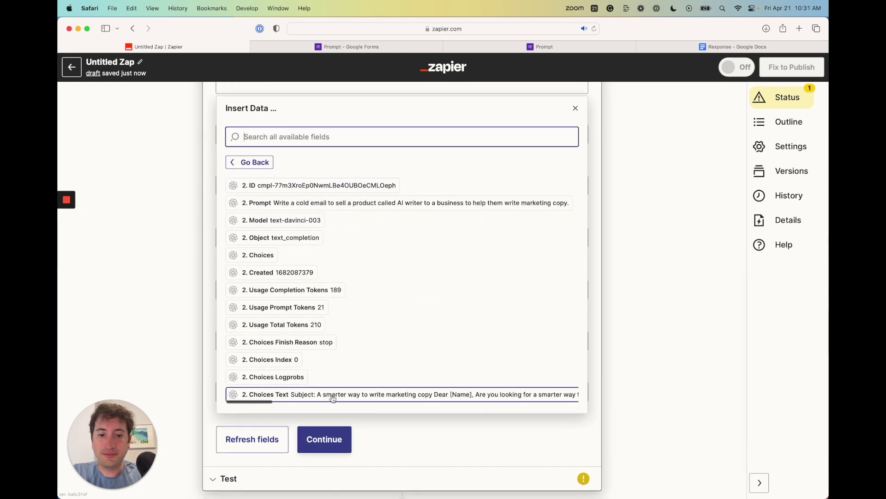
click(333, 394)
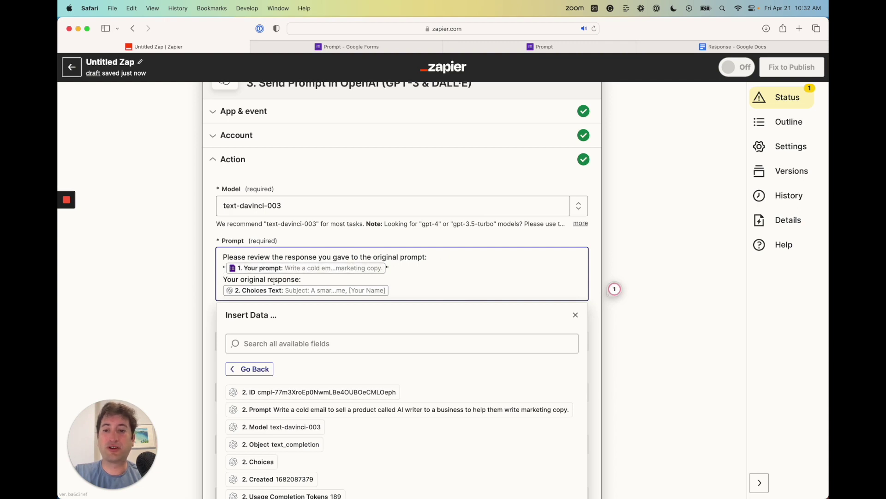
Add the prompt line "Please tell me where the original response could have been improved, and then rewrite the response below.".
key(Return)
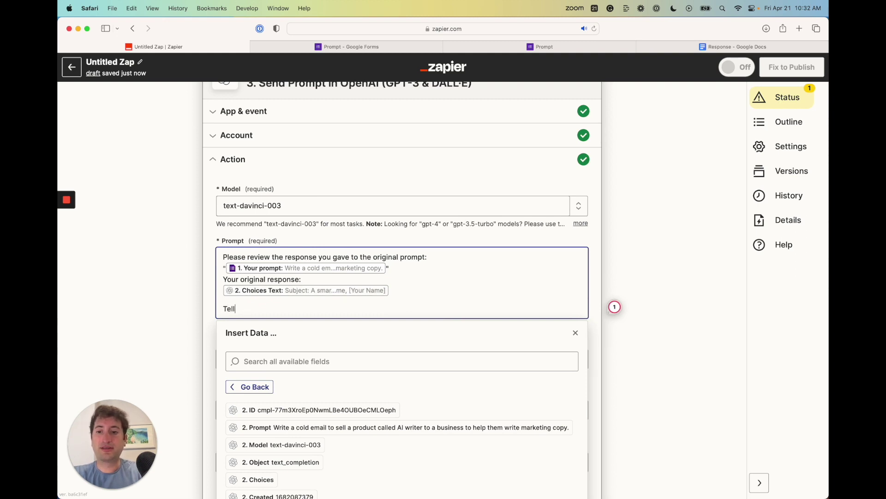
text(Please t)
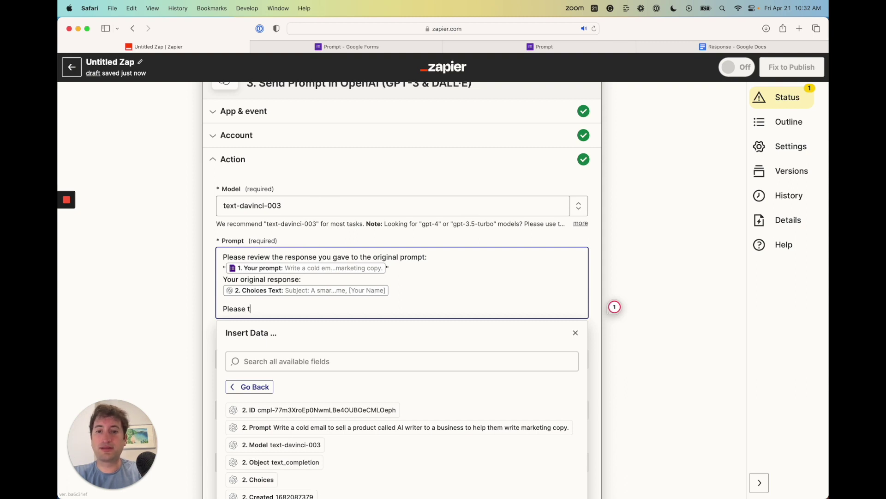
text(ell me where )
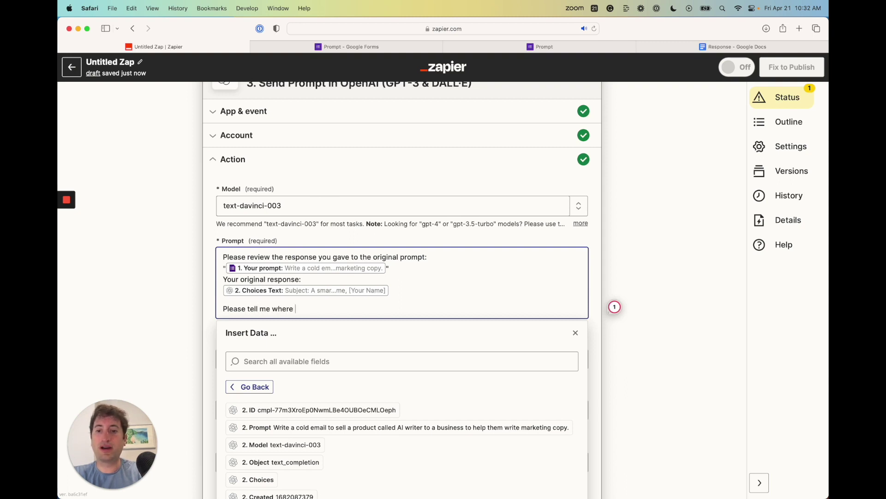
text(the origina)
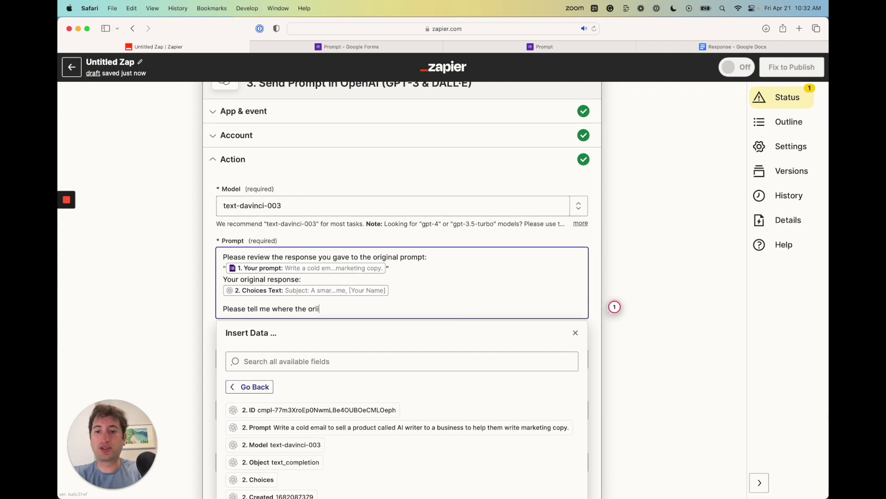
text(l response could have )
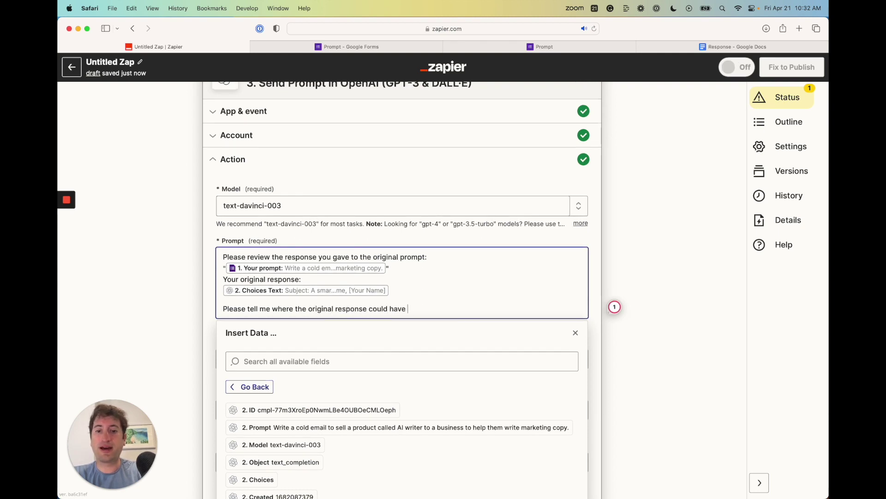
text(been improved, and then rewrite)
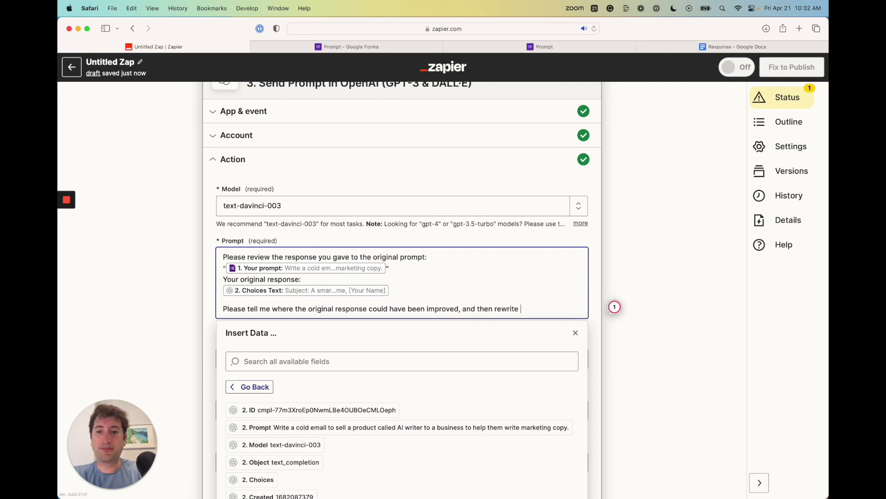
text( the response below)
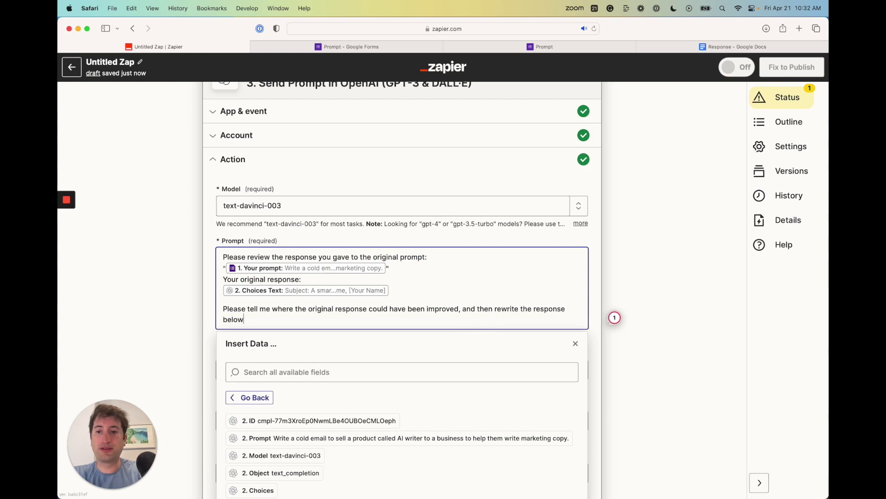
text(.)
click(186, 311)
Accept the third step's action settings and run its test to send the review prompt to OpenAI.
scroll(221, 300, up, 5)
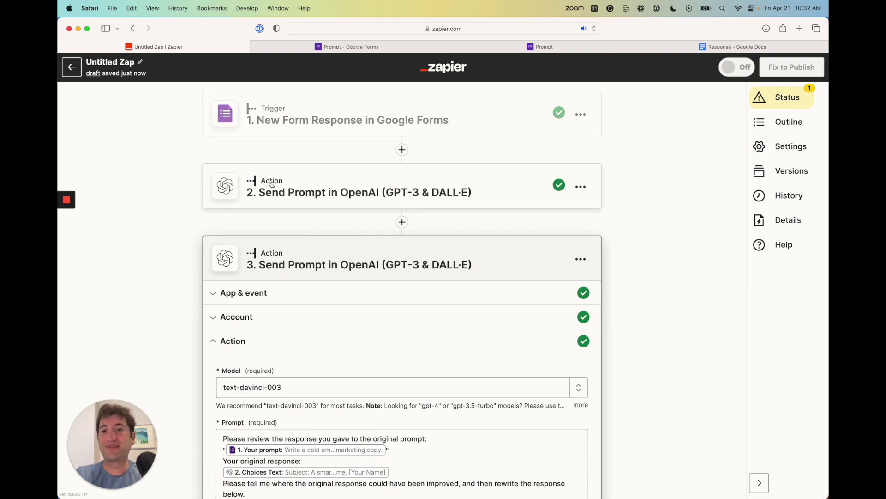
scroll(277, 347, down, 4)
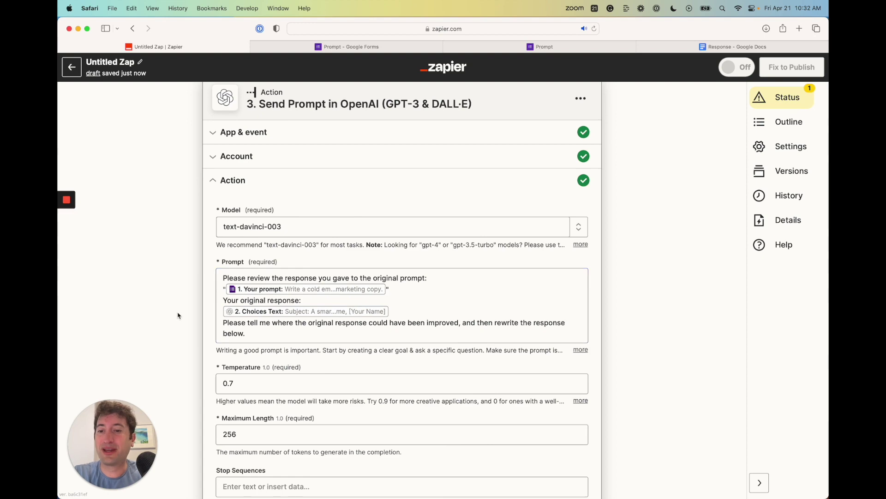
scroll(180, 316, down, 7)
click(324, 383)
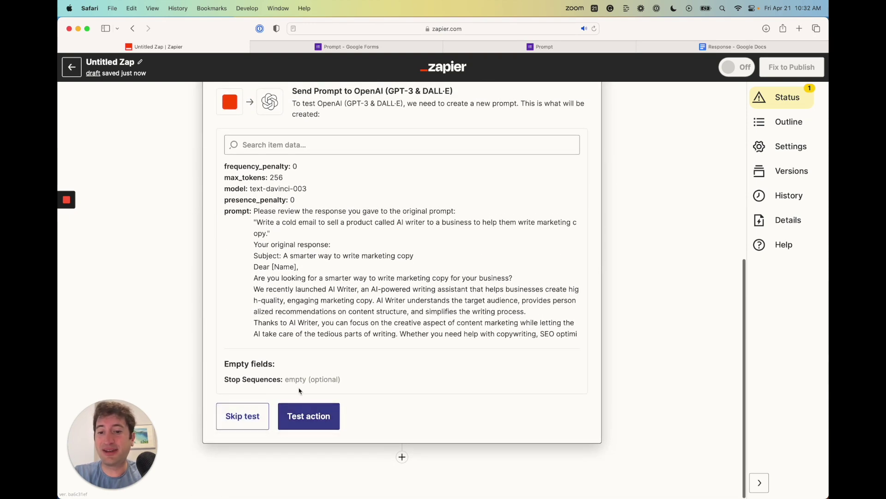
click(299, 416)
scroll(299, 420, down, 5)
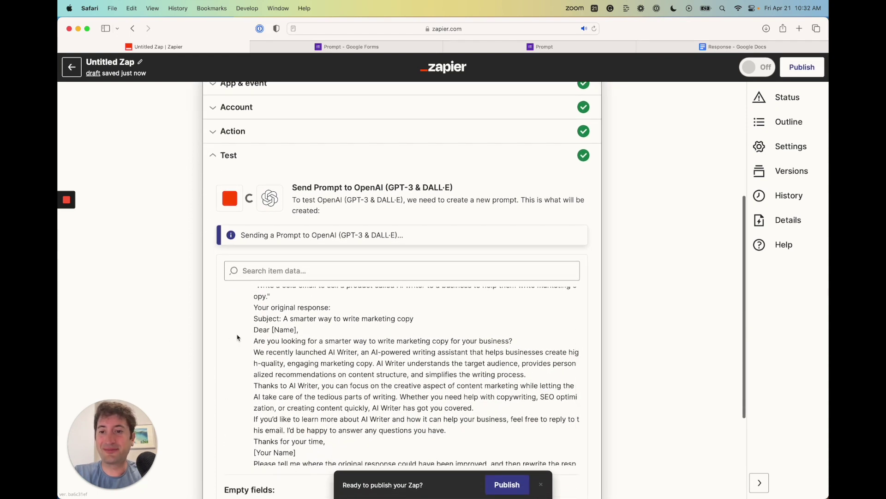
scroll(237, 337, down, 2)
scroll(210, 353, down, 3)
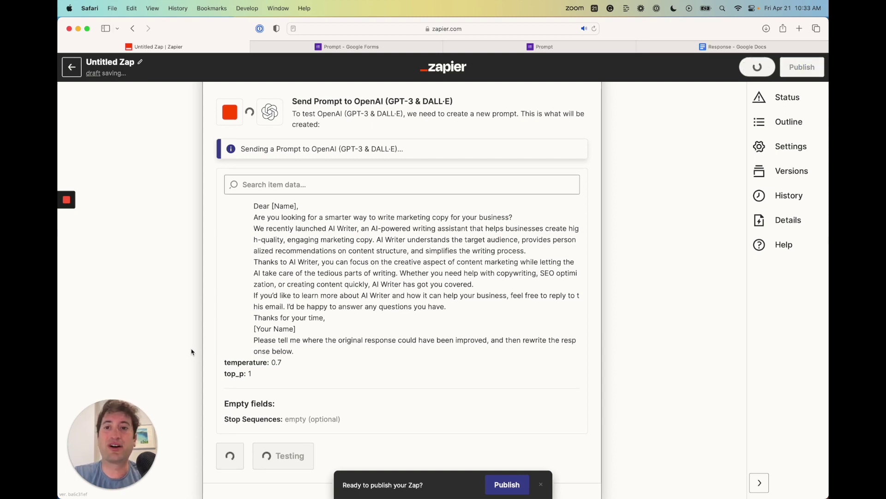
scroll(222, 344, down, 2)
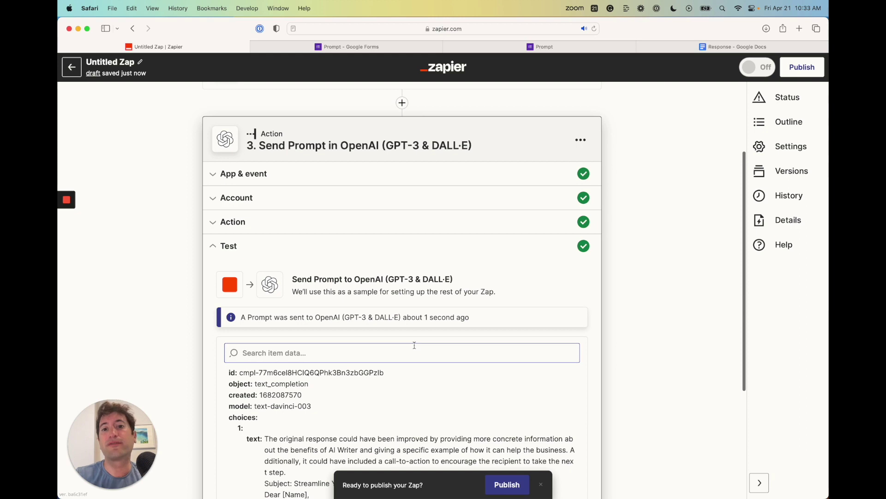
Examine the third step's test output, reading the critique, the rewritten email and the prompt that was sent.
scroll(414, 345, down, 4)
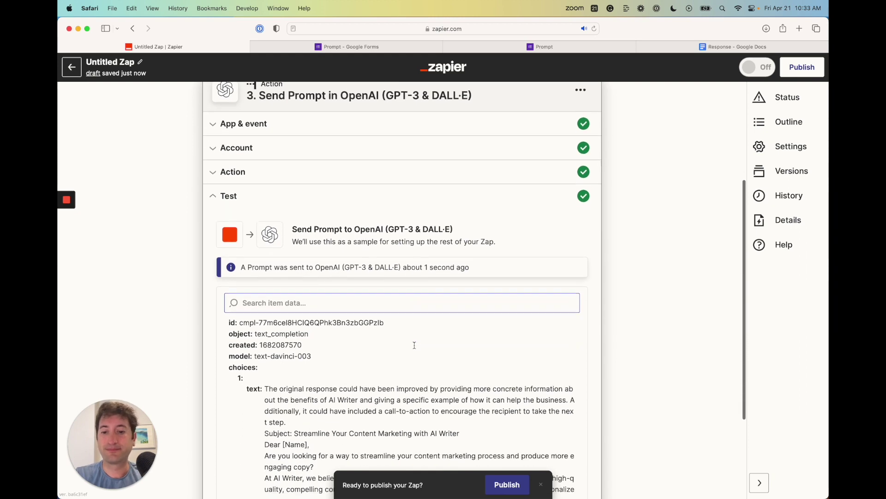
scroll(415, 345, down, 7)
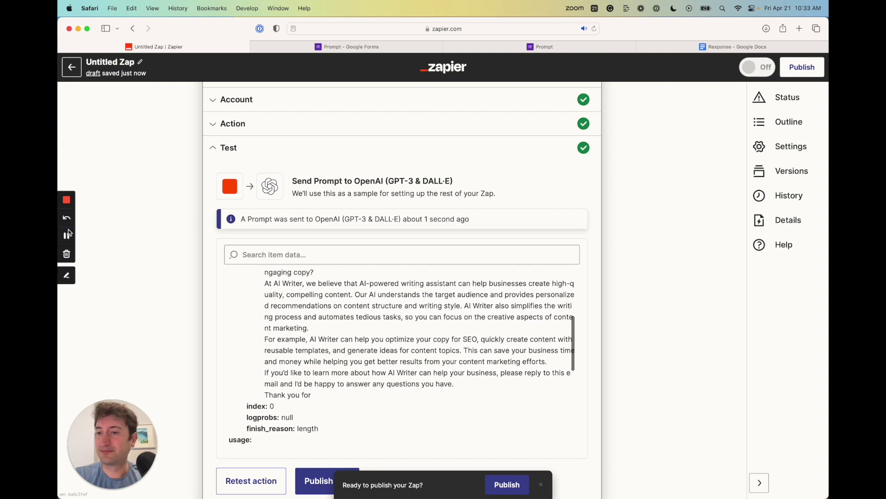
click(67, 238)
scroll(259, 323, up, 5)
scroll(279, 356, down, 1)
scroll(369, 323, down, 3)
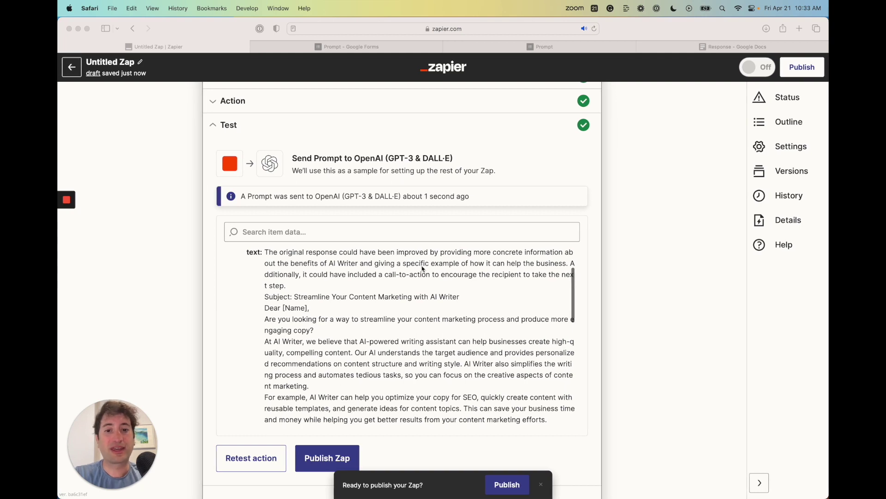
scroll(517, 276, down, 1)
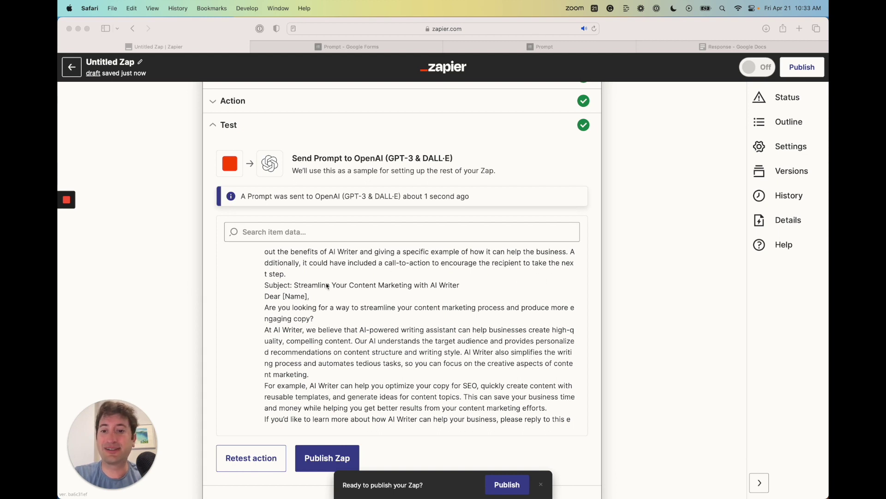
scroll(328, 287, down, 3)
scroll(307, 287, up, 1)
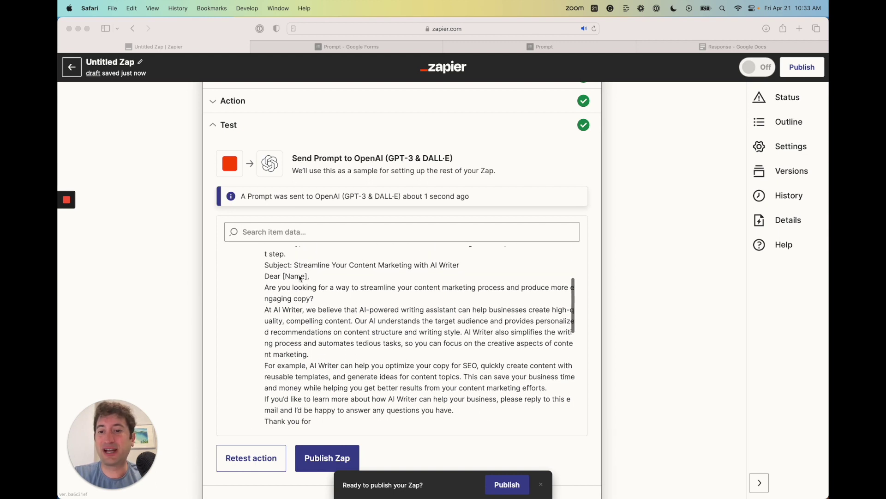
scroll(303, 393, down, 2)
scroll(304, 393, down, 3)
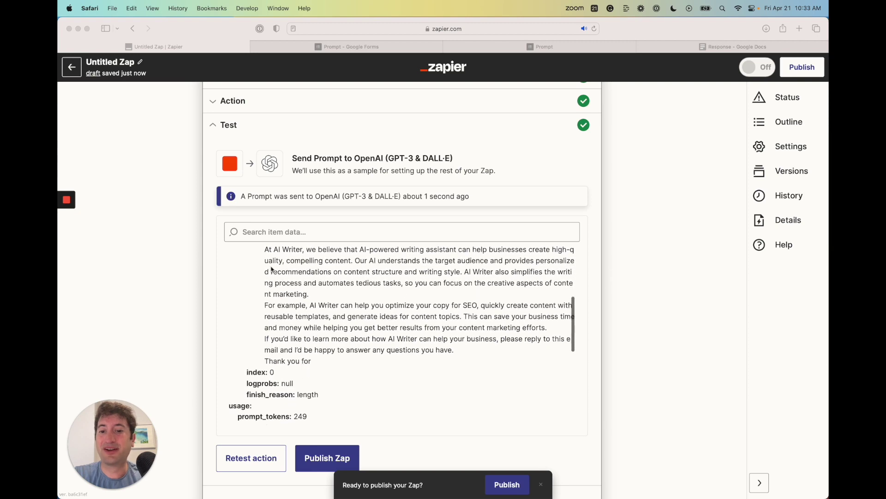
scroll(303, 312, up, 5)
scroll(303, 312, down, 5)
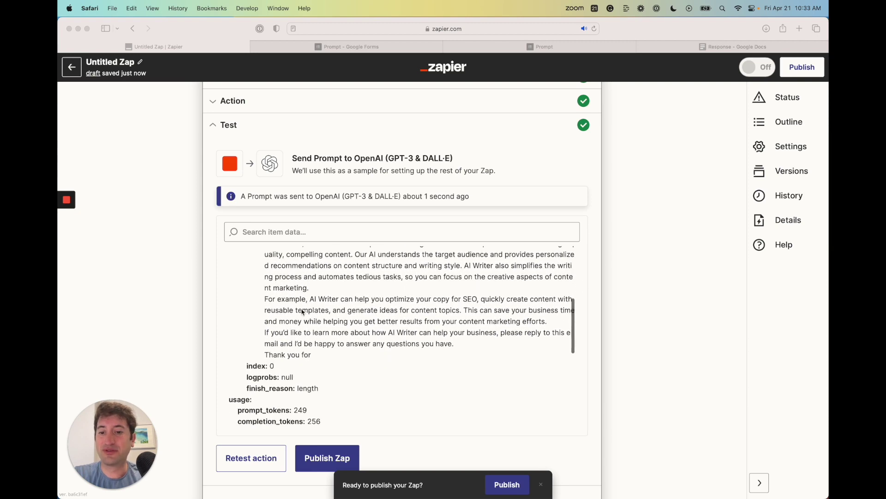
scroll(303, 312, down, 5)
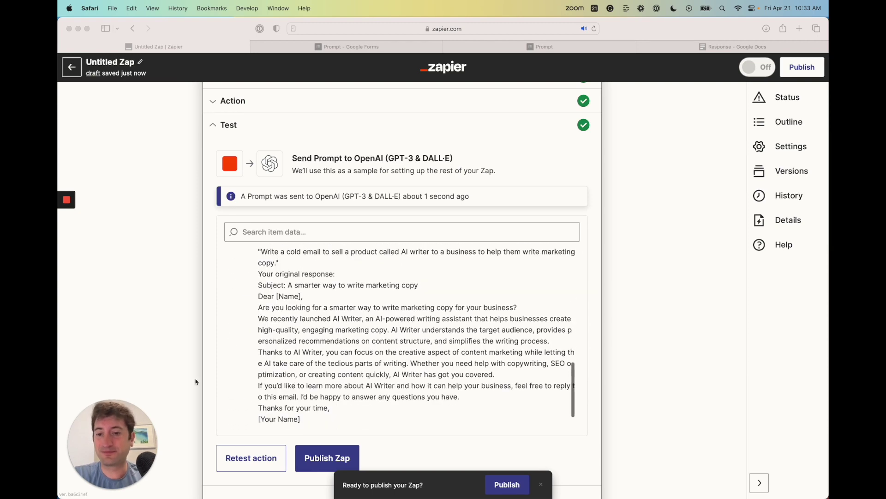
scroll(259, 361, up, 2)
scroll(259, 361, down, 8)
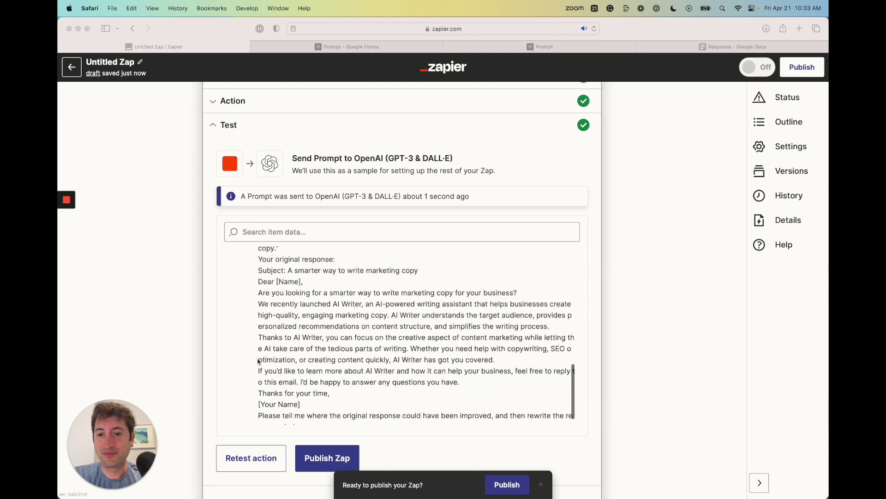
scroll(268, 323, up, 10)
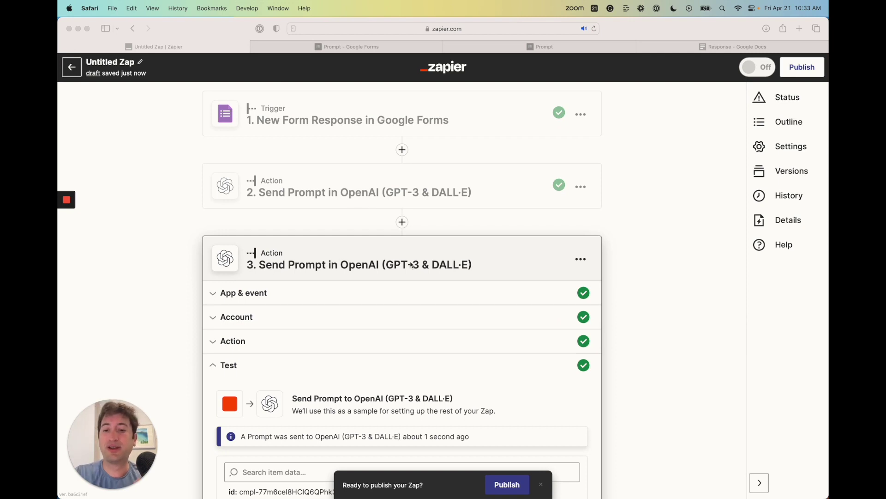
Add a fourth action step at the end of the Zap, with Google Docs as its app.
click(349, 224)
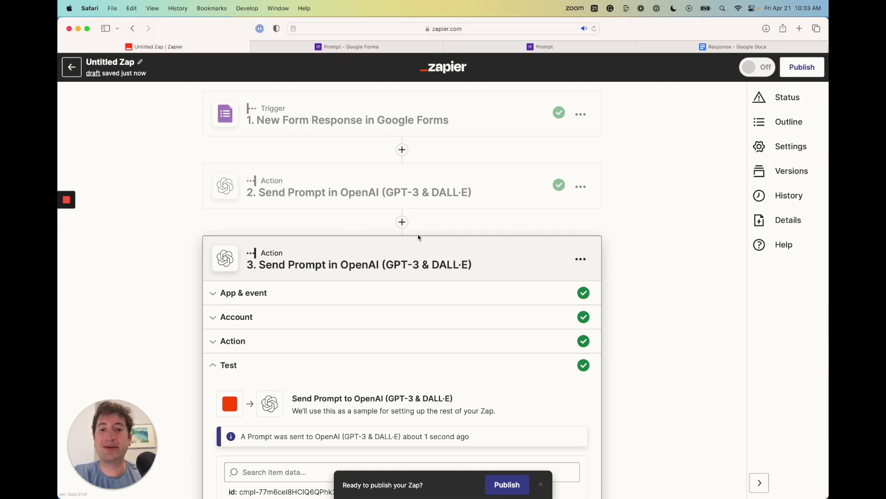
scroll(388, 223, down, 6)
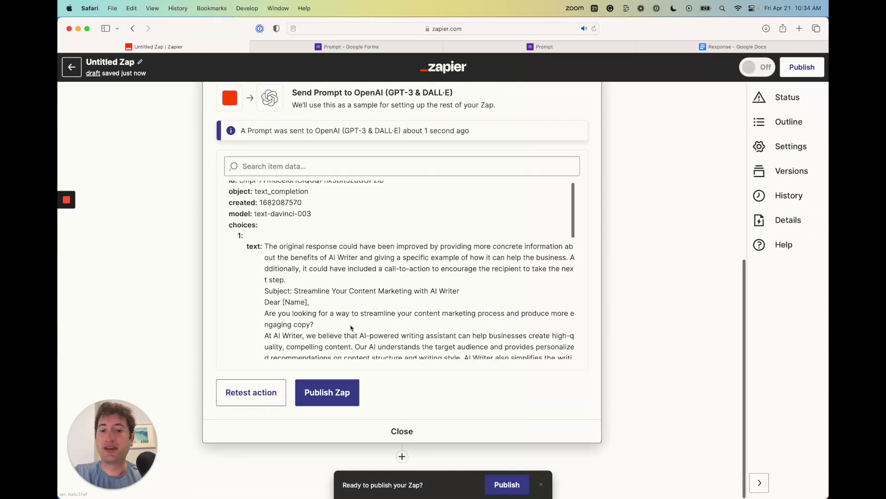
scroll(351, 328, down, 3)
click(402, 456)
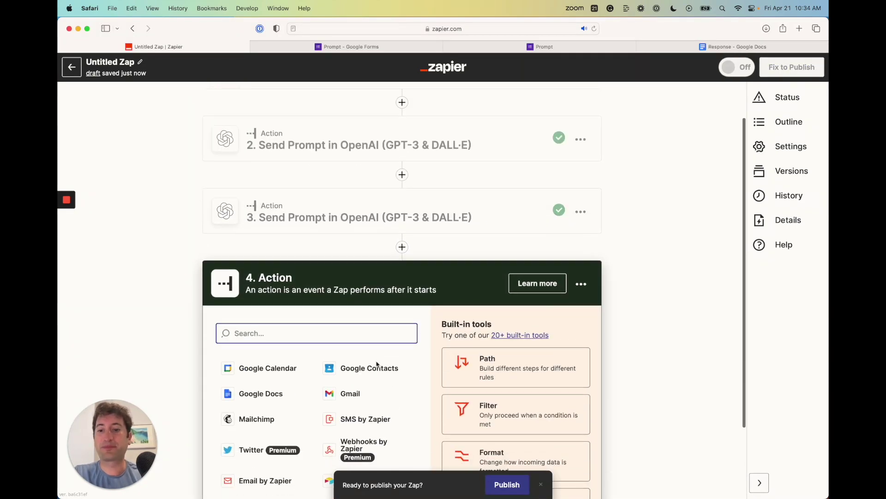
click(261, 393)
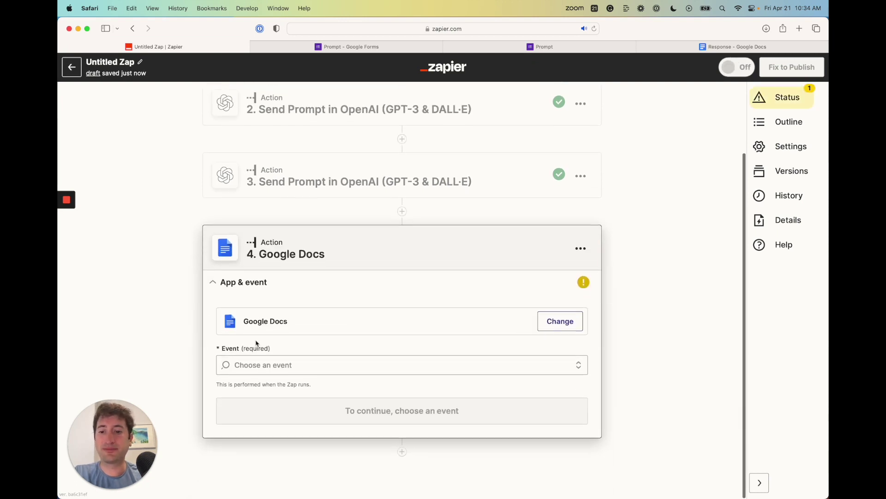
Set the Google Docs step's event to Append Text to Document and continue with the connected Google Docs account.
click(283, 364)
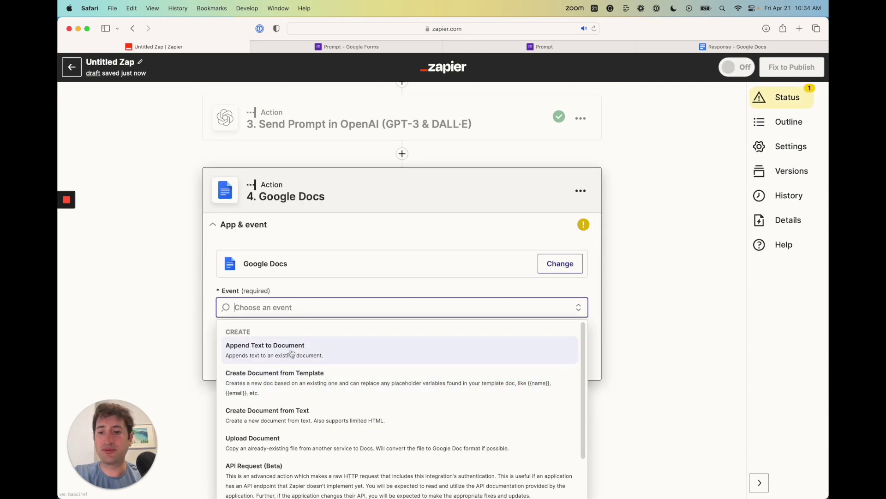
scroll(292, 354, down, 2)
scroll(292, 353, up, 1)
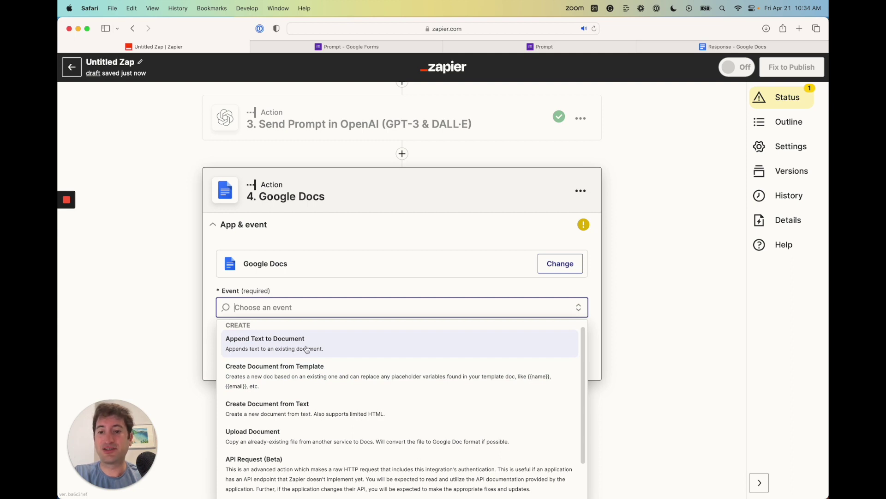
scroll(309, 354, down, 3)
scroll(309, 355, up, 5)
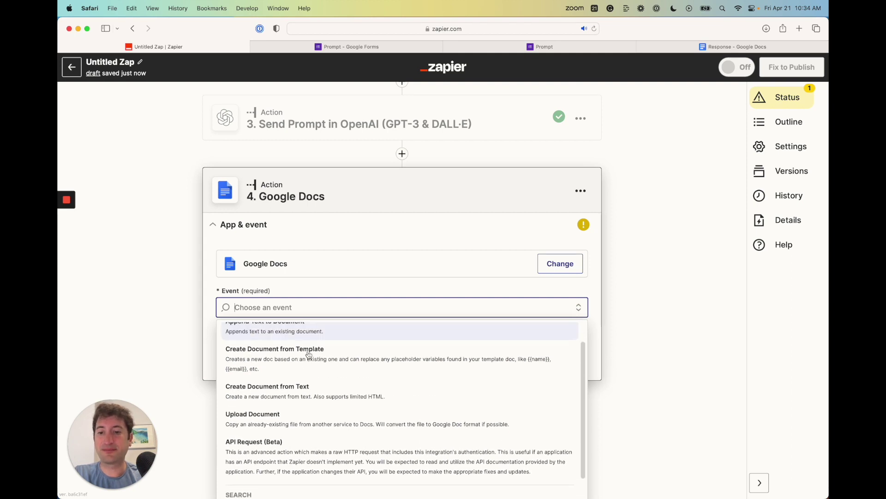
click(309, 361)
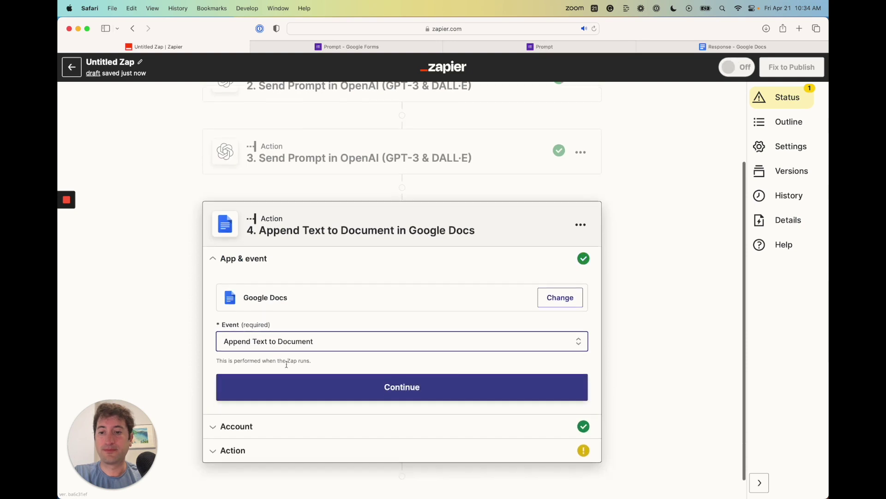
click(307, 364)
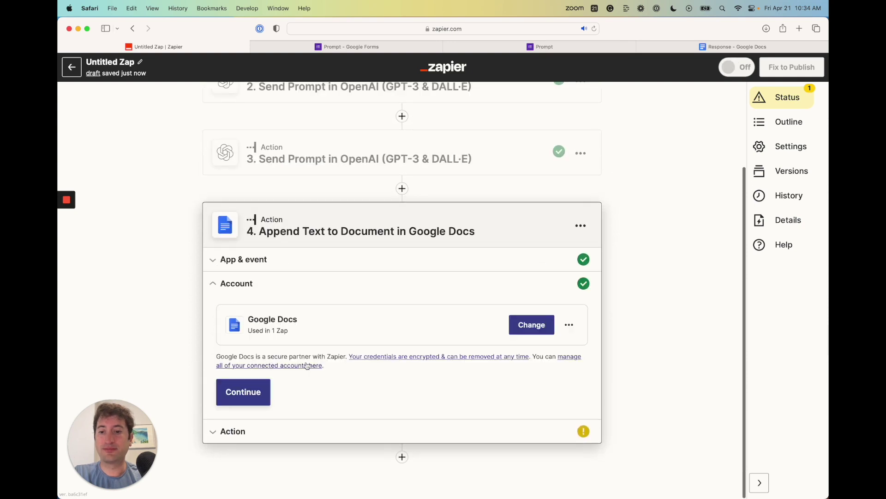
click(251, 391)
Choose the Response document as the target of the Google Docs append step.
scroll(334, 276, up, 3)
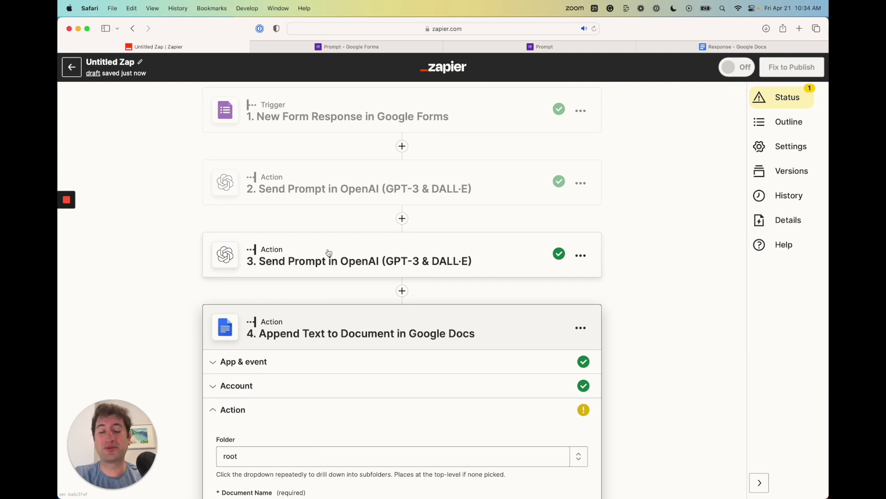
scroll(329, 252, down, 5)
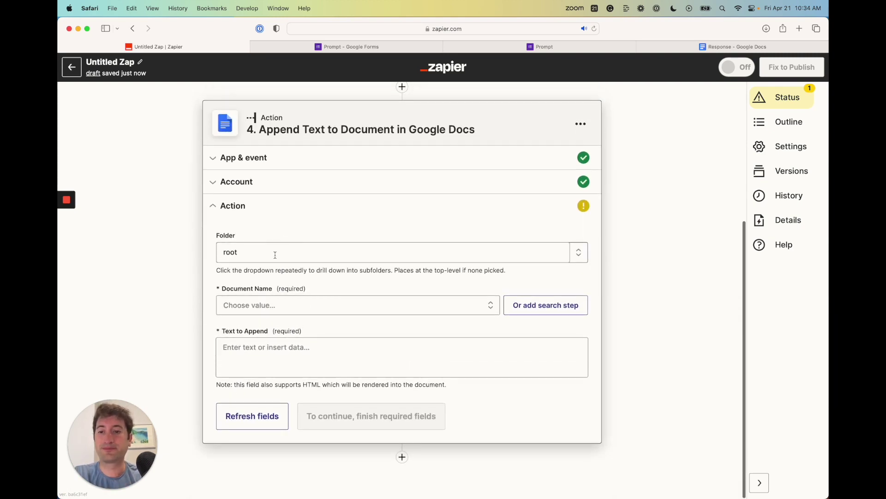
click(266, 303)
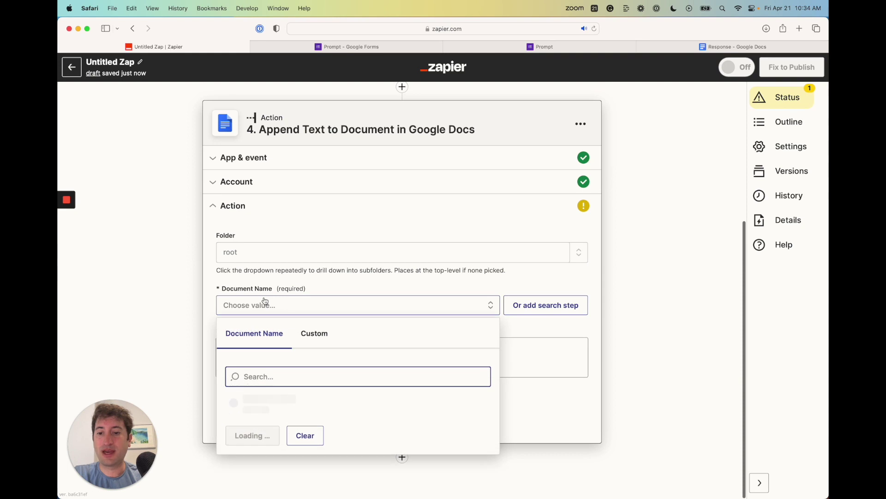
click(260, 405)
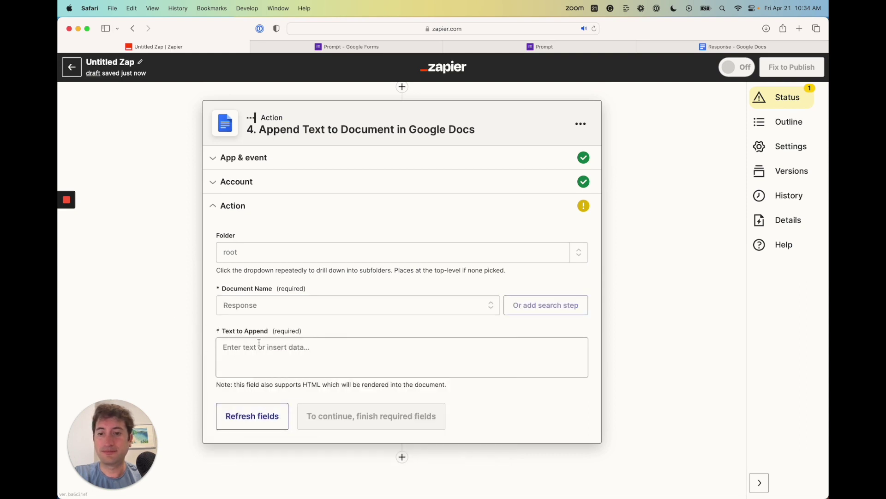
Insert the Choices Text output of the third step as the text to append to the document.
click(220, 344)
scroll(270, 337, down, 1)
click(698, 50)
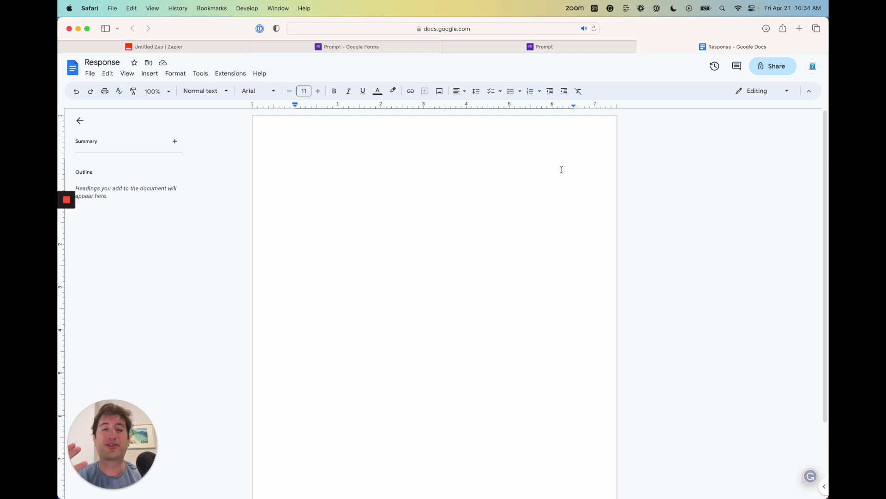
click(214, 50)
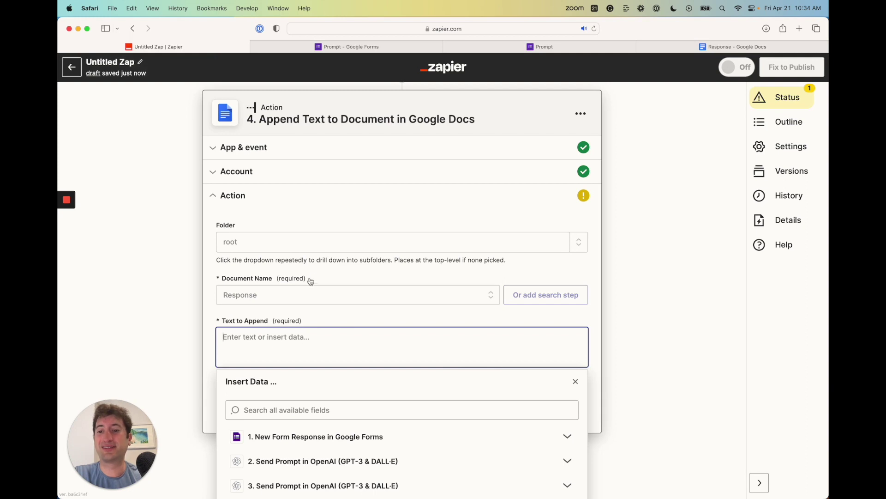
scroll(310, 283, down, 1)
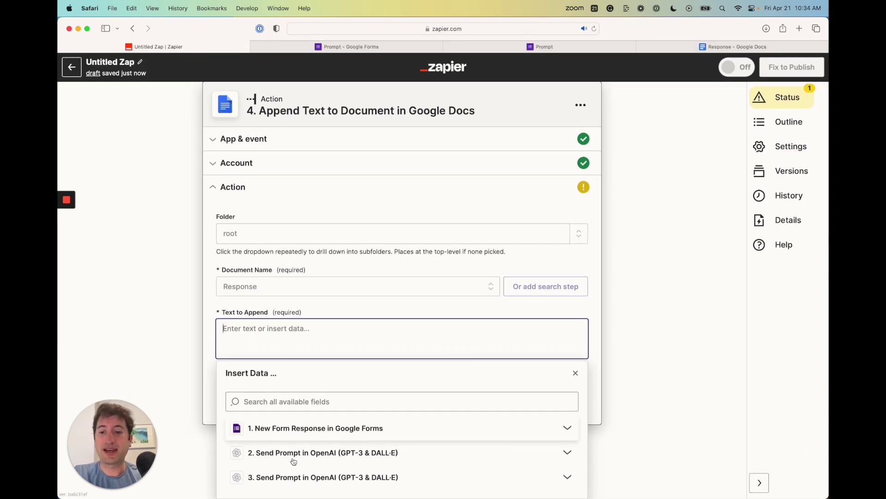
click(294, 480)
scroll(296, 466, down, 3)
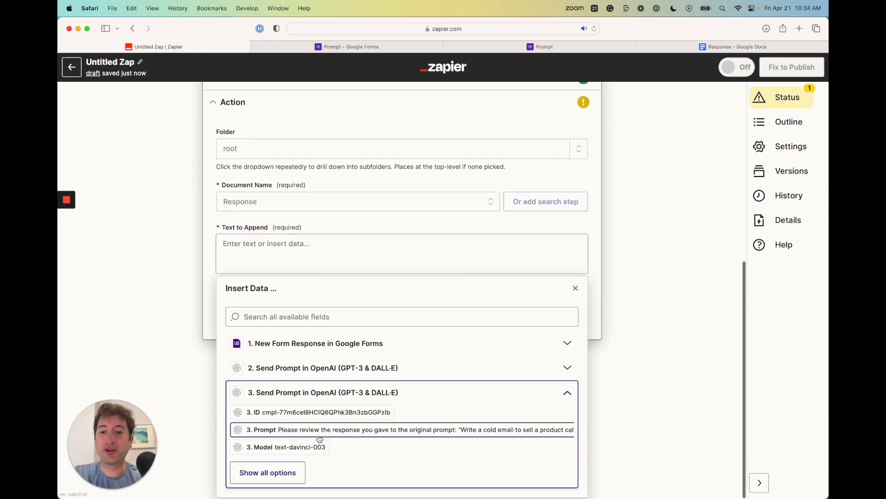
click(295, 467)
scroll(287, 464, down, 4)
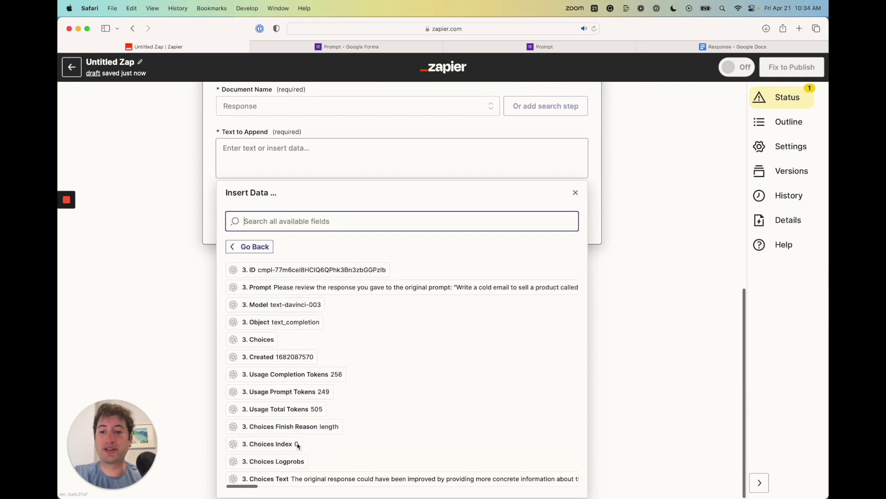
scroll(286, 467, right, 5)
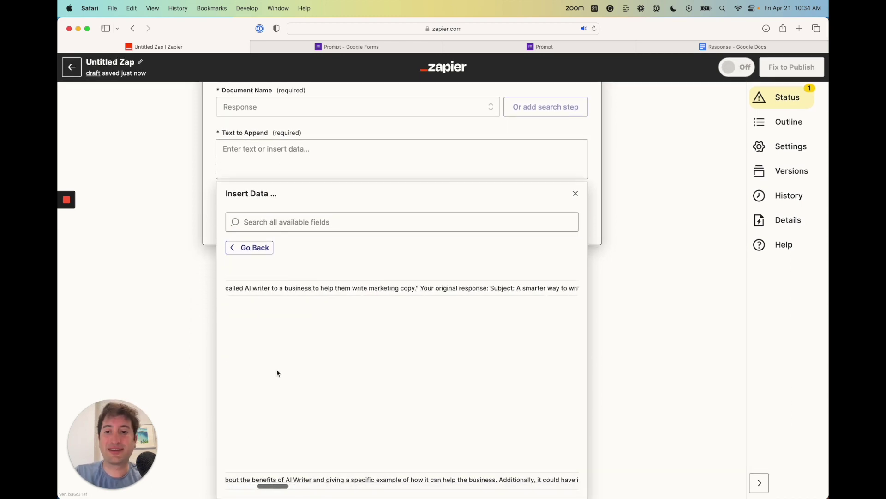
click(260, 483)
click(209, 376)
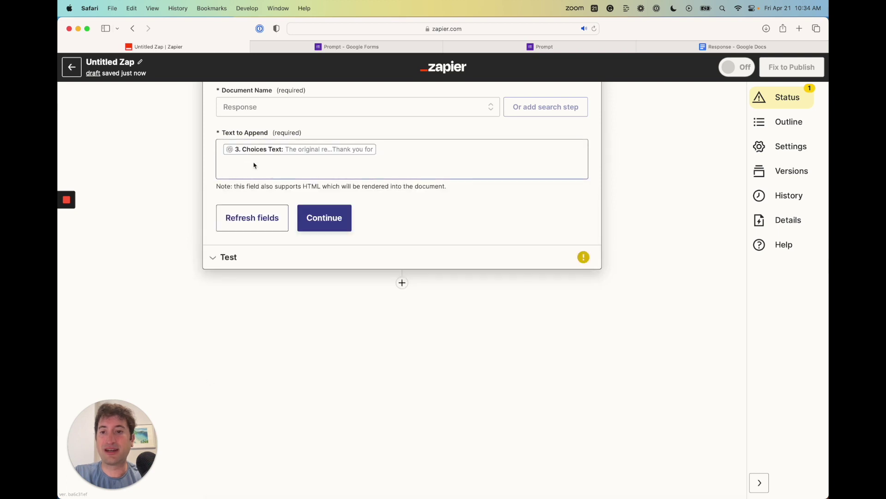
Accept the Google Docs action settings, run the step's test and check the appended text in the Response document.
click(330, 220)
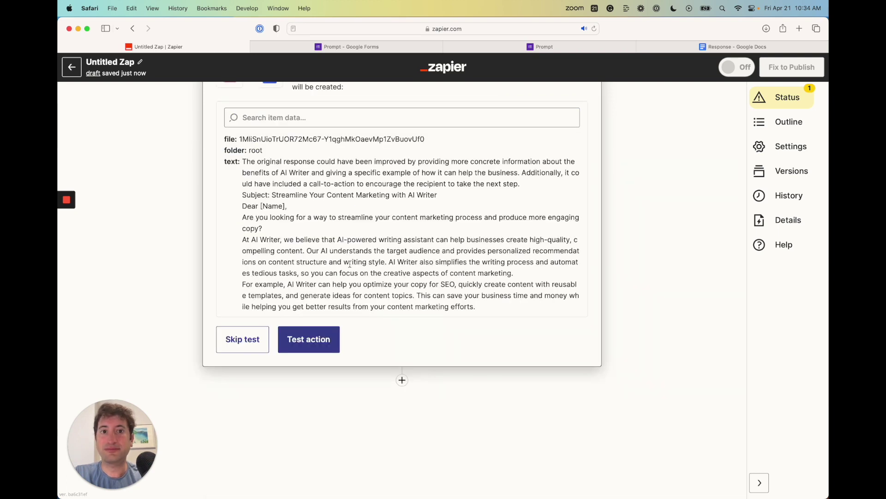
click(305, 340)
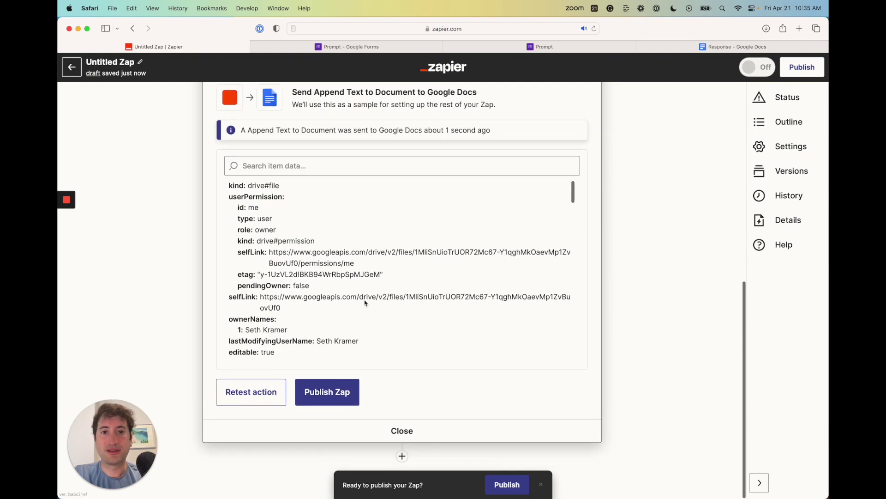
click(683, 51)
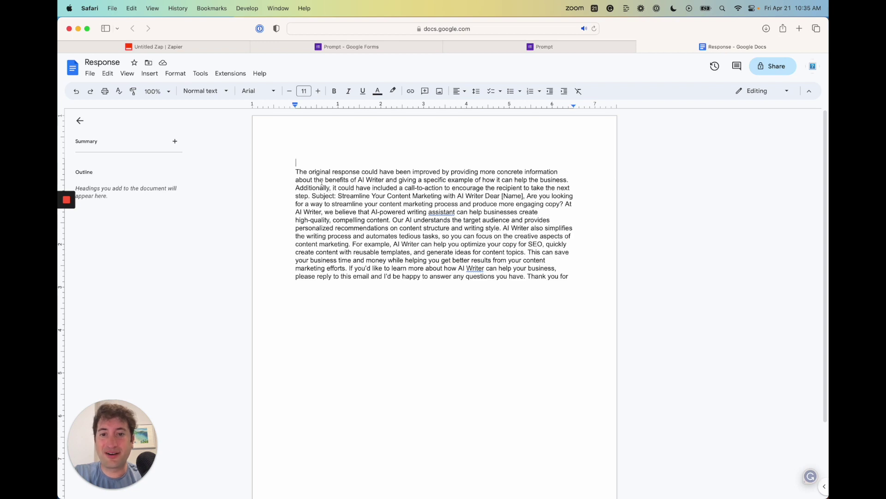
Split the appended text in the Response document with blank lines before "Subject:" and before "Our AI understands".
click(312, 195)
key(Return)
key(Return)
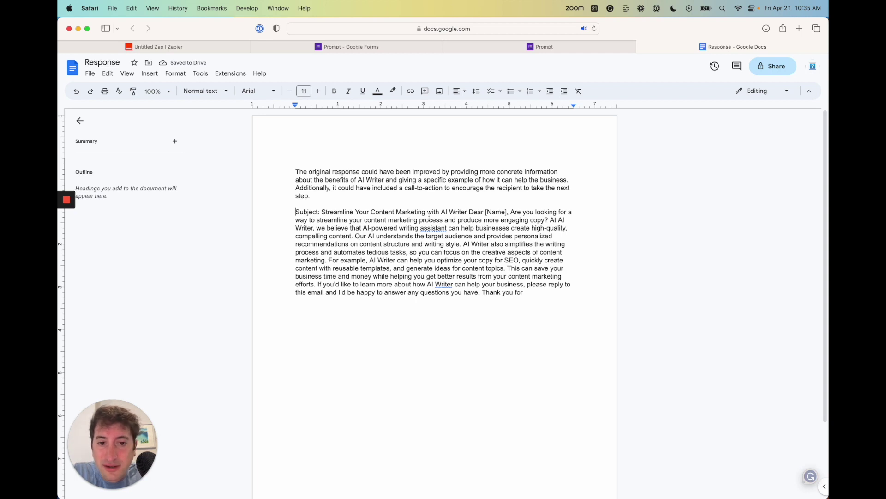
key(Down)
key(Down)
key(Down)
click(357, 237)
key(Return)
key(Return)
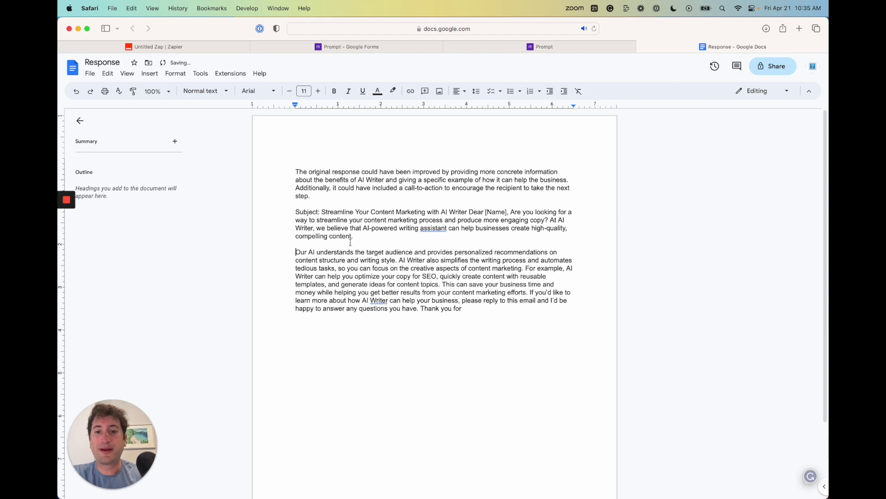
Add blank lines before "This can save your business time" and before "Dear [Name]" in the Response document.
click(442, 284)
key(Return)
key(Return)
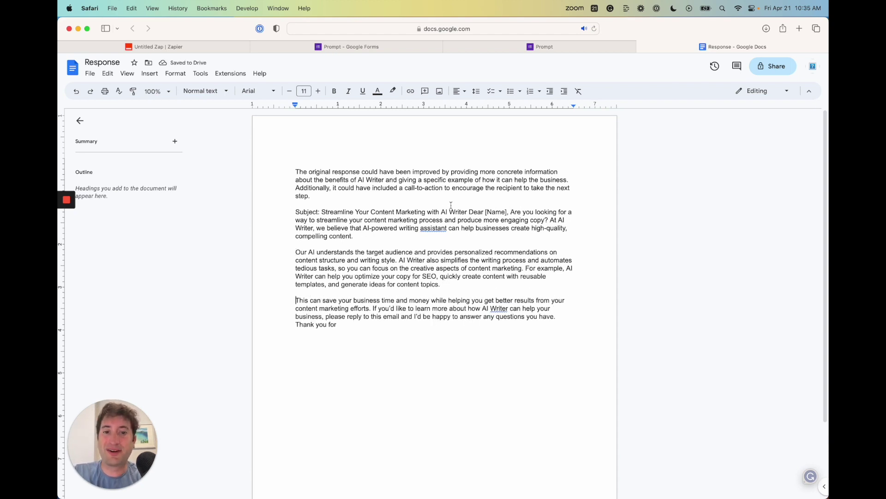
click(468, 212)
key(Return)
key(Return)
mouse_move(66, 203)
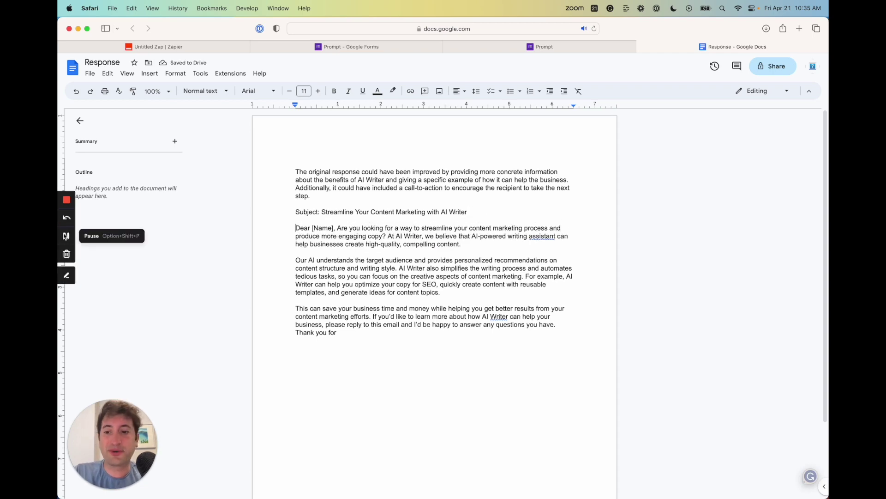
click(66, 235)
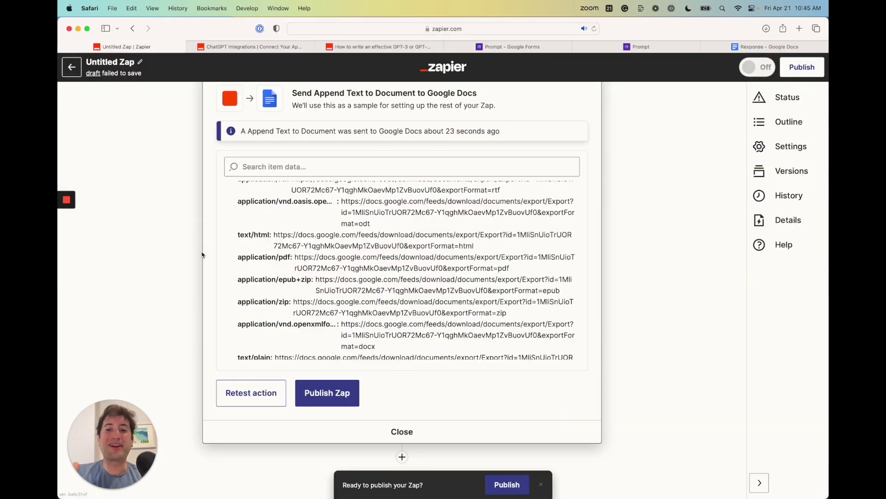
Review the Google Docs step's test output and the Zap's chain of trigger and action steps.
scroll(369, 256, up, 10)
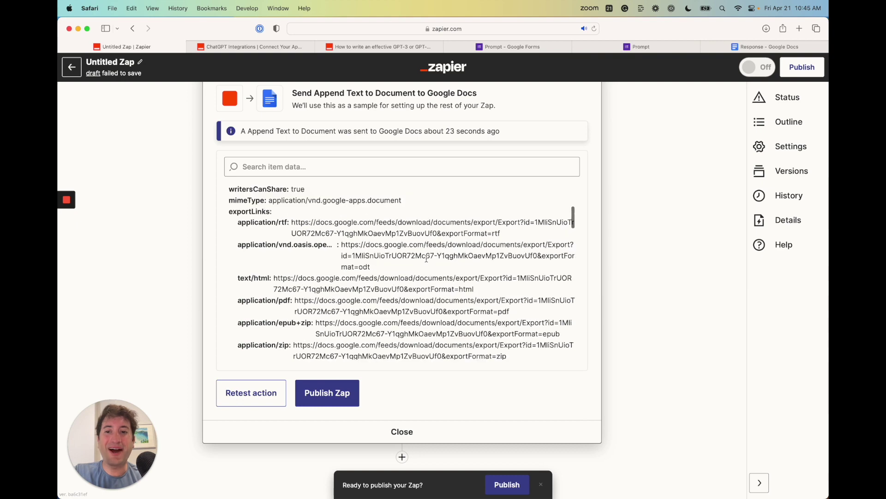
scroll(633, 264, down, 6)
scroll(633, 264, up, 1)
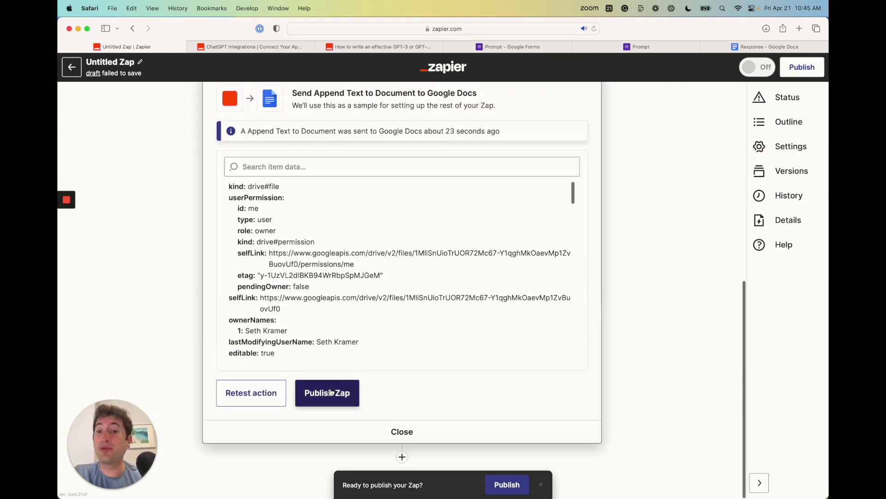
scroll(331, 391, up, 6)
scroll(331, 392, up, 2)
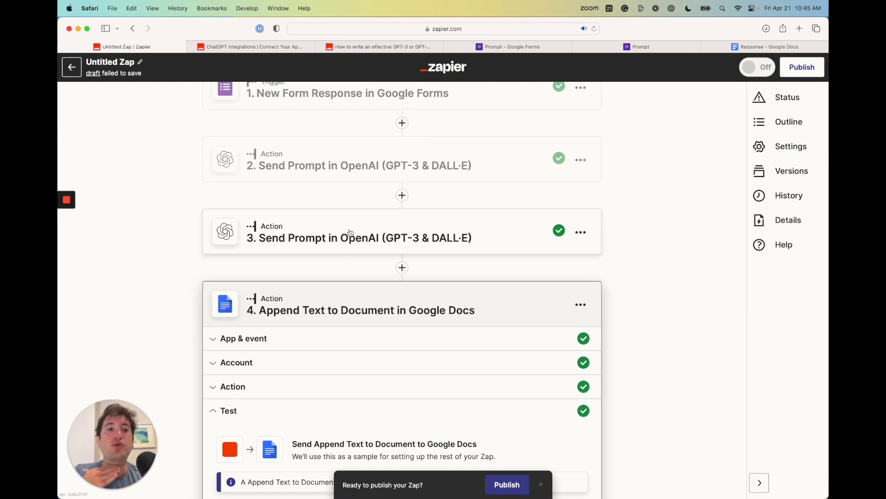
scroll(350, 232, up, 1)
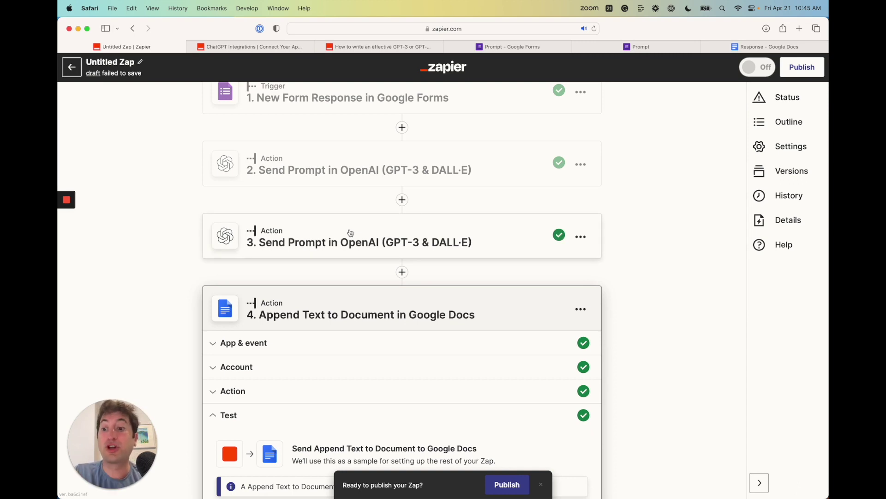
scroll(351, 233, up, 1)
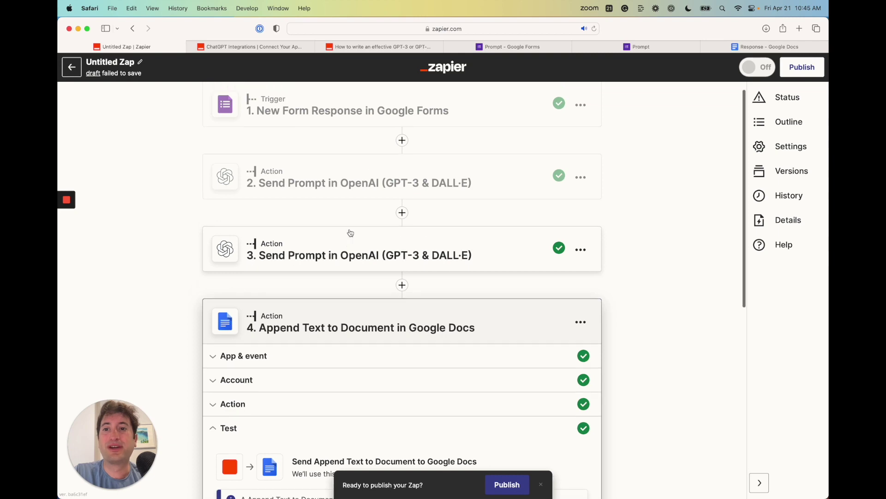
scroll(339, 323, down, 10)
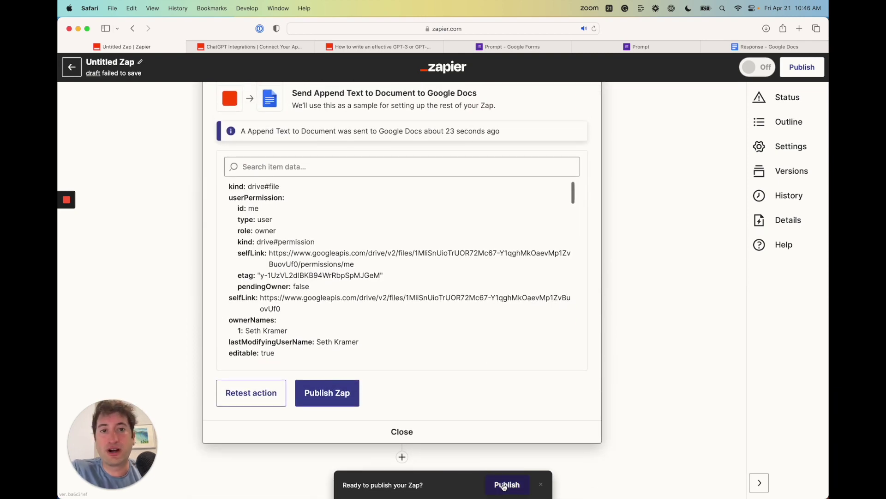
Start another response in the live Prompt form after viewing its question in the form editor.
click(505, 47)
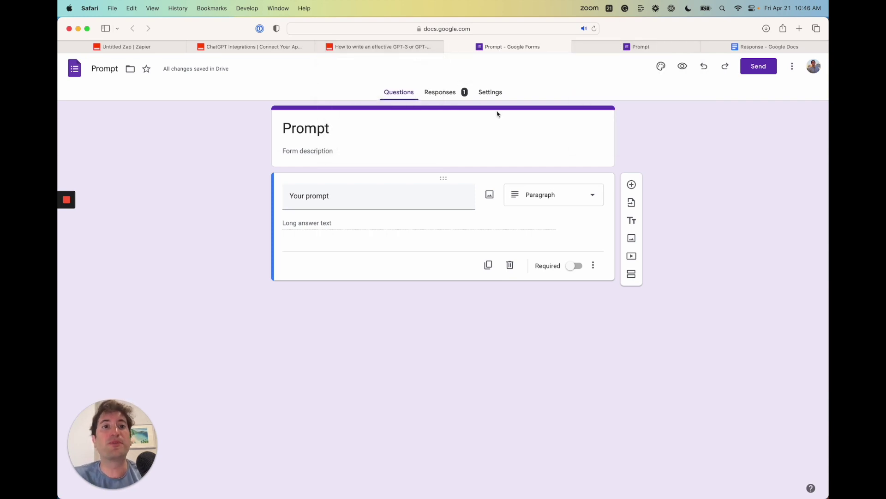
click(596, 48)
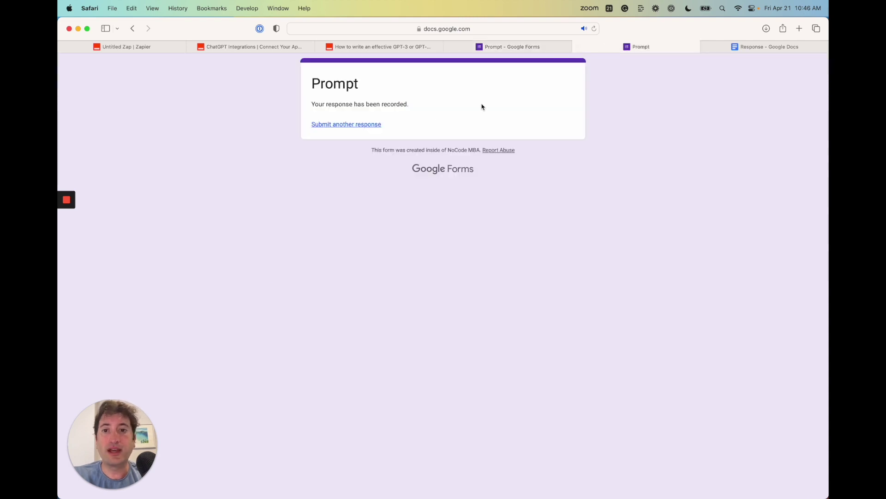
click(377, 124)
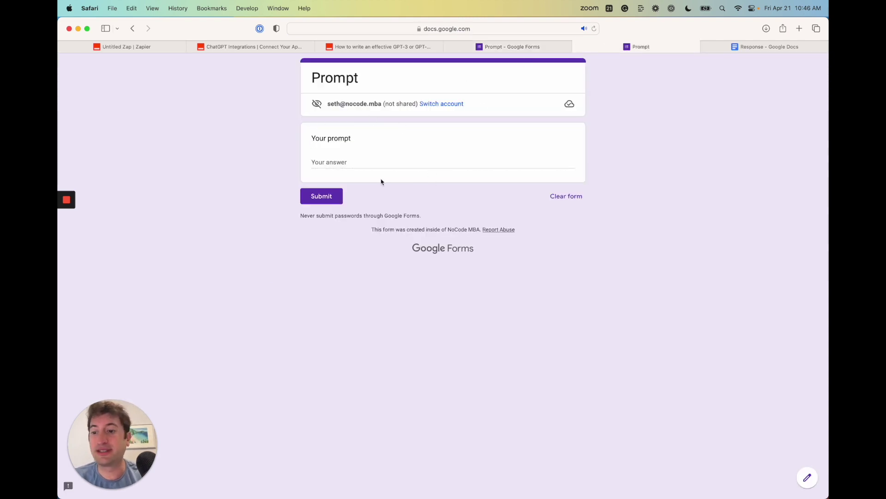
Look over the GPT prompt-writing guide, the ChatGPT integrations page, the Response document, the Prompt form and the Zap's steps.
click(360, 46)
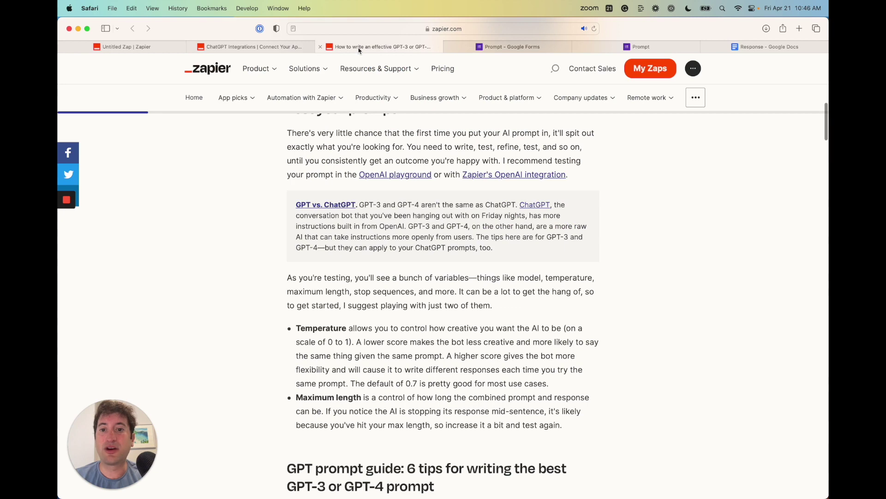
click(283, 46)
click(154, 48)
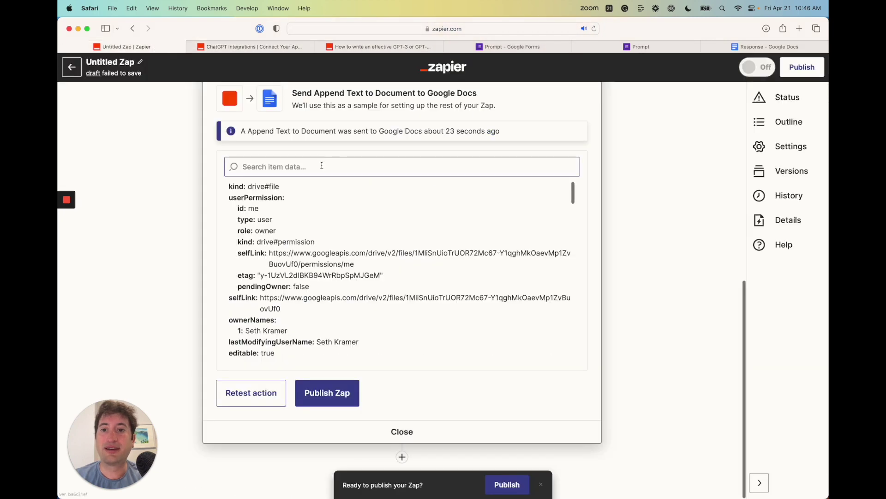
scroll(322, 165, down, 1)
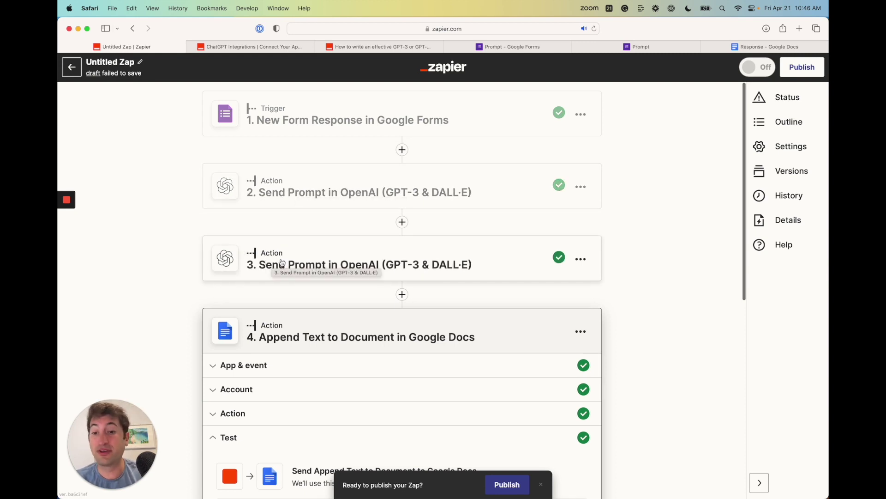
scroll(281, 262, down, 4)
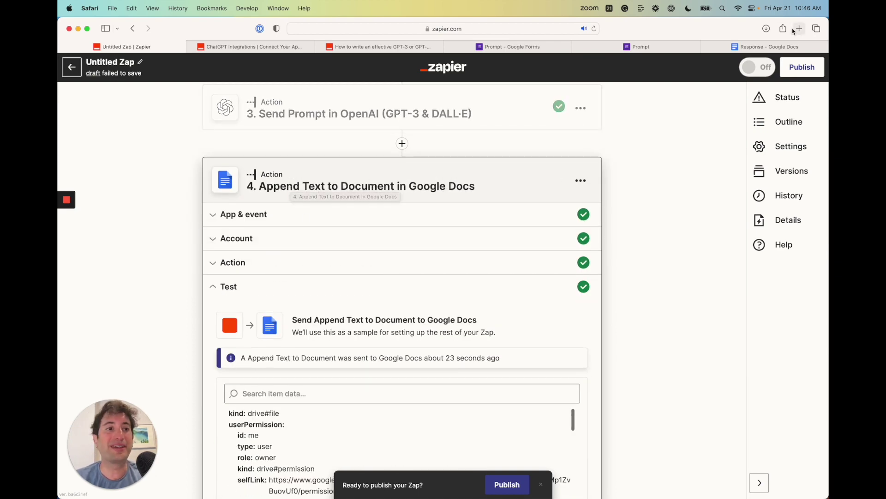
click(751, 47)
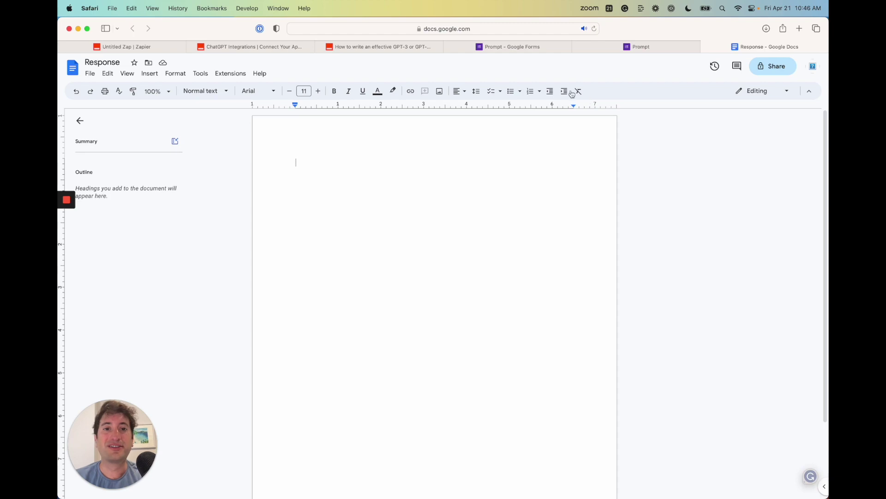
click(504, 50)
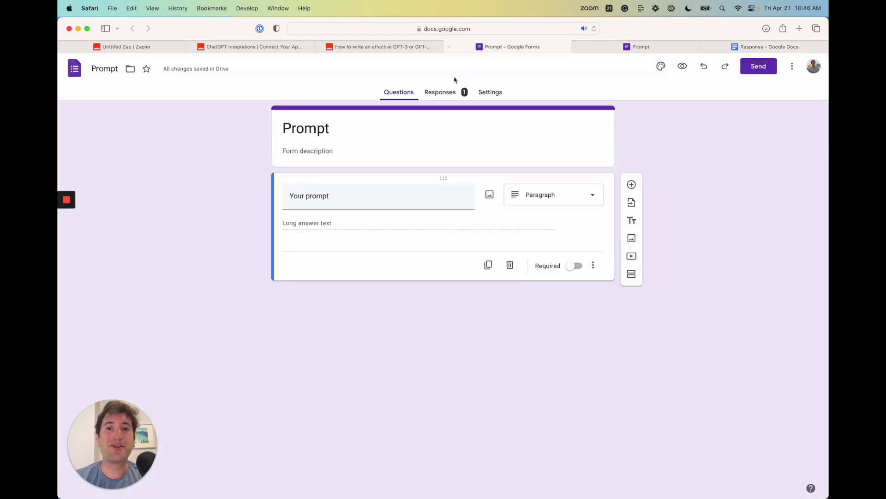
click(331, 46)
click(249, 46)
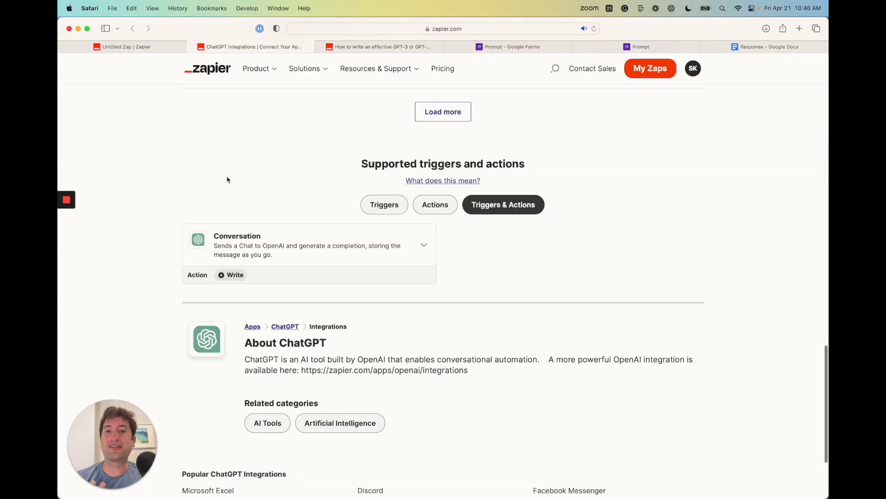
click(139, 46)
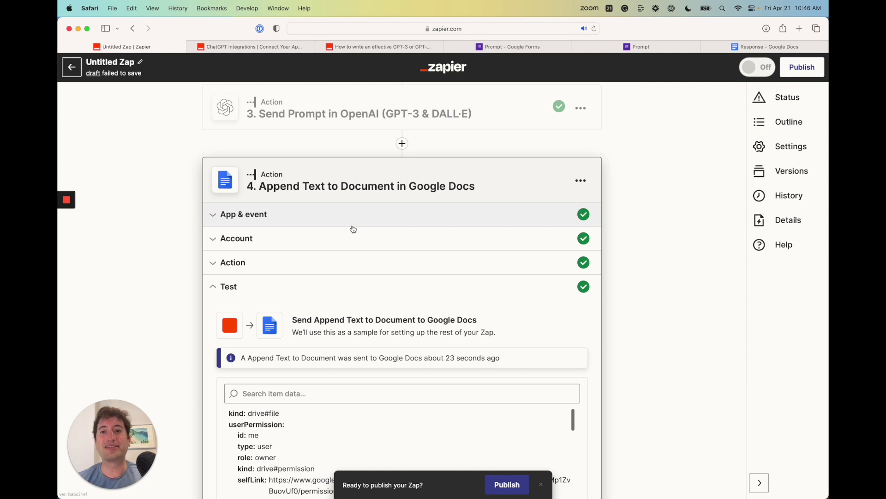
scroll(164, 228, up, 5)
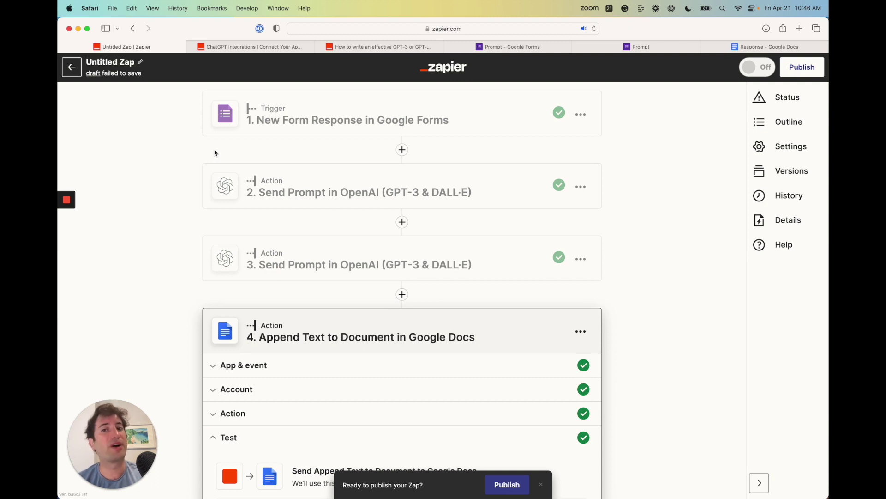
scroll(308, 212, down, 5)
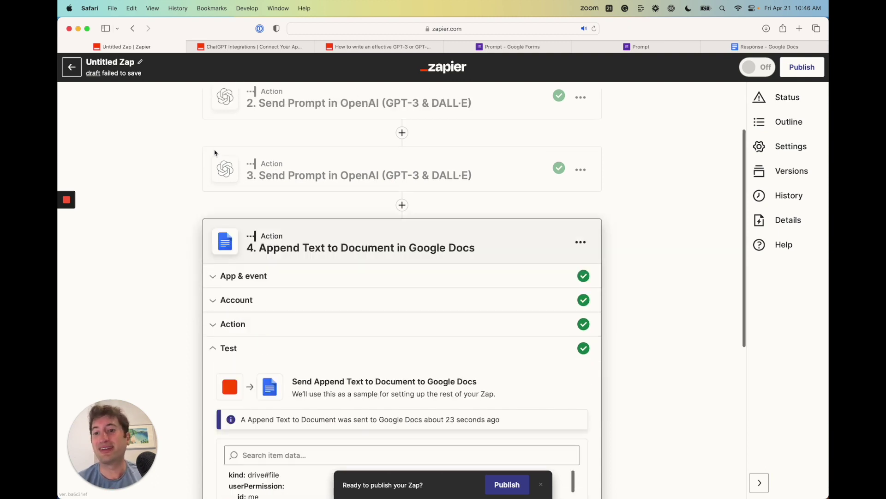